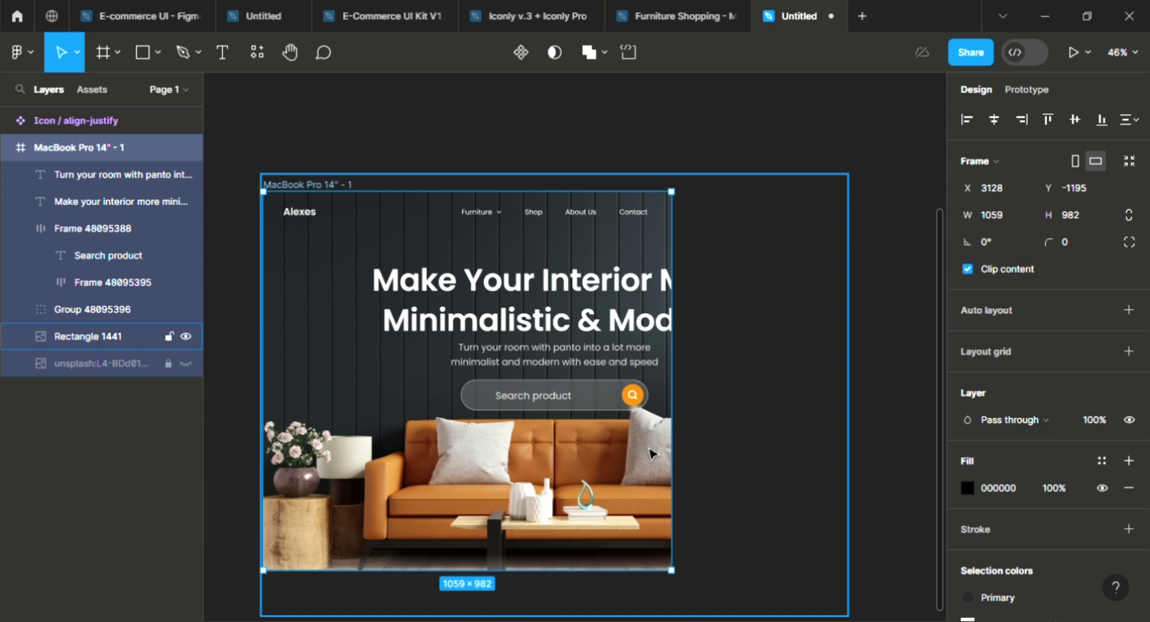
- Undo the last width change of the MacBook Pro frame
key(ctrl+z)
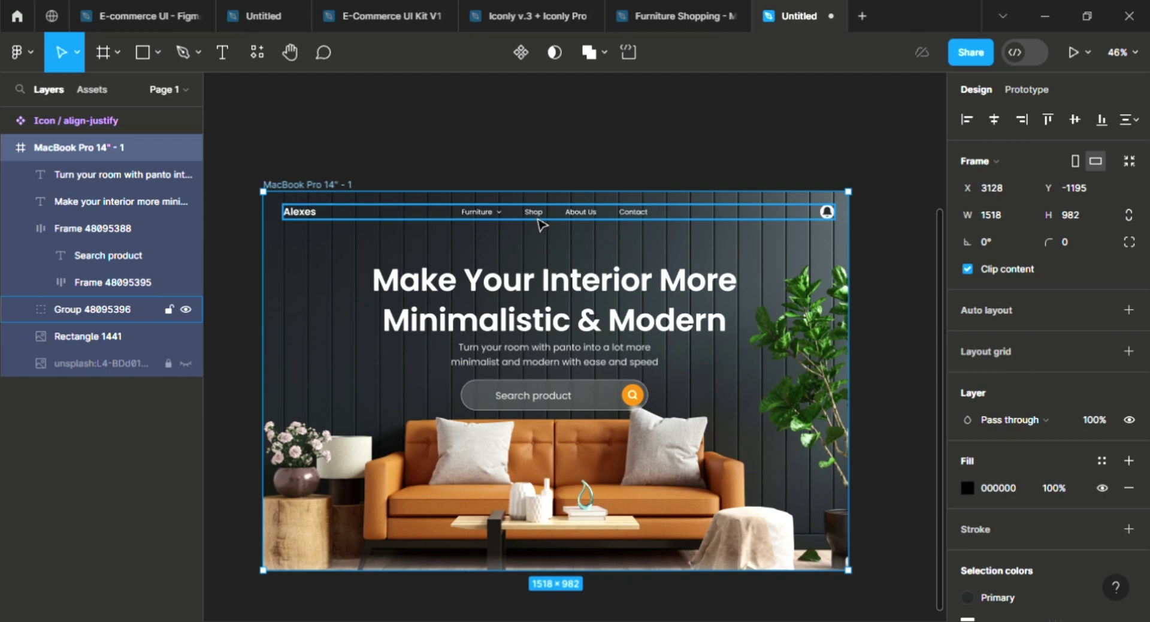
scroll(538, 225, up, 2)
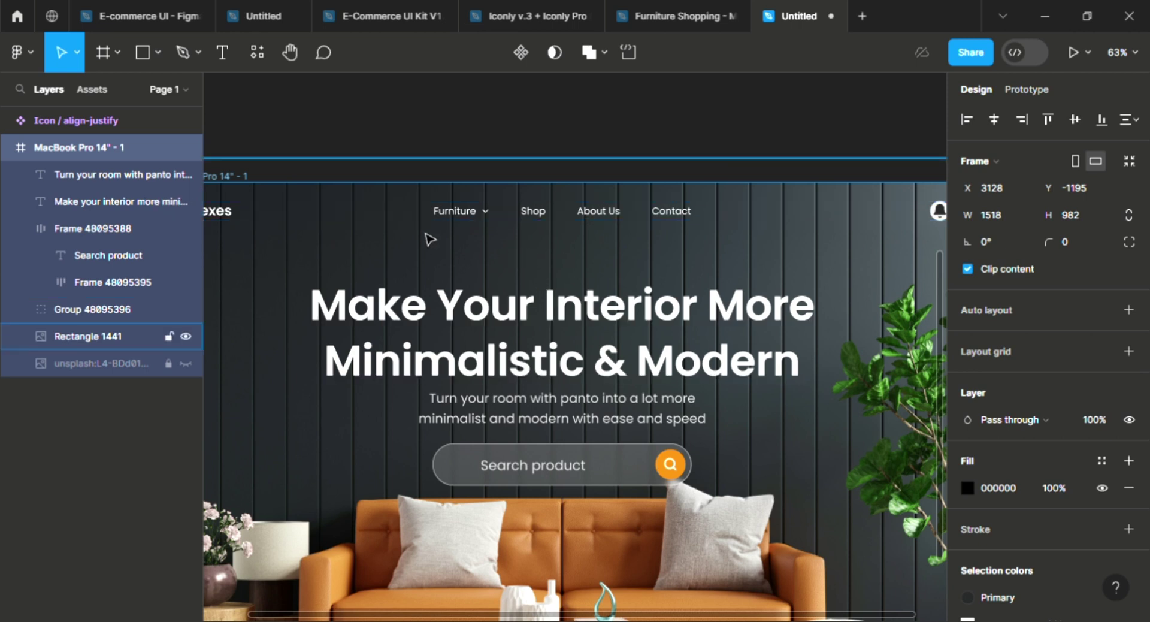
scroll(429, 239, left, 2)
scroll(465, 614, left, 1)
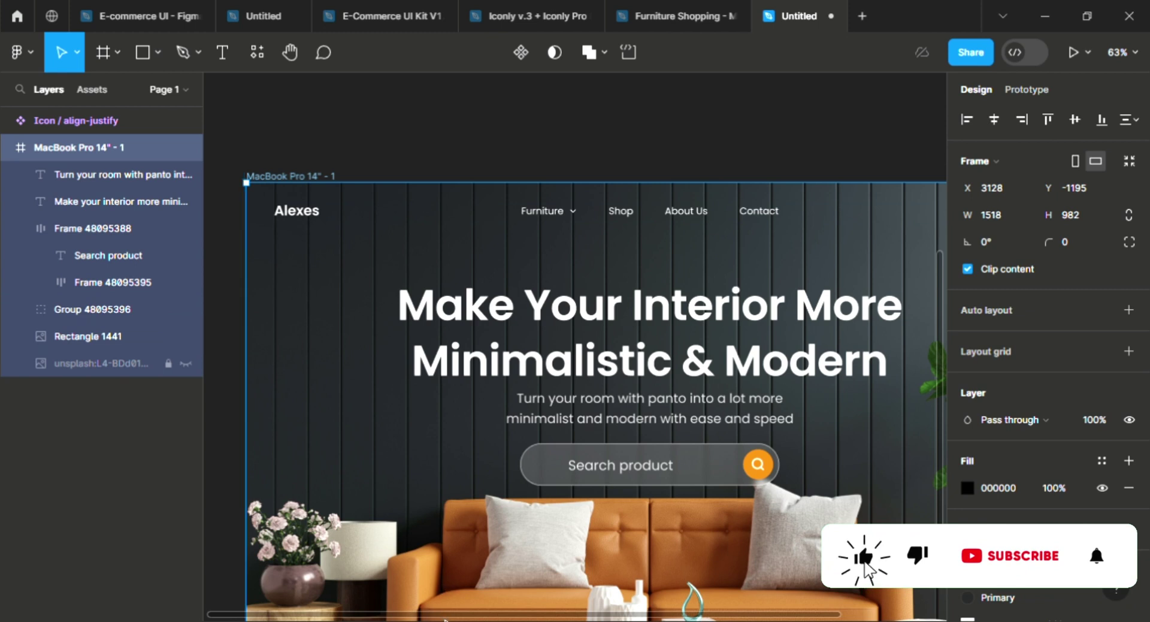
scroll(446, 583, right, 3)
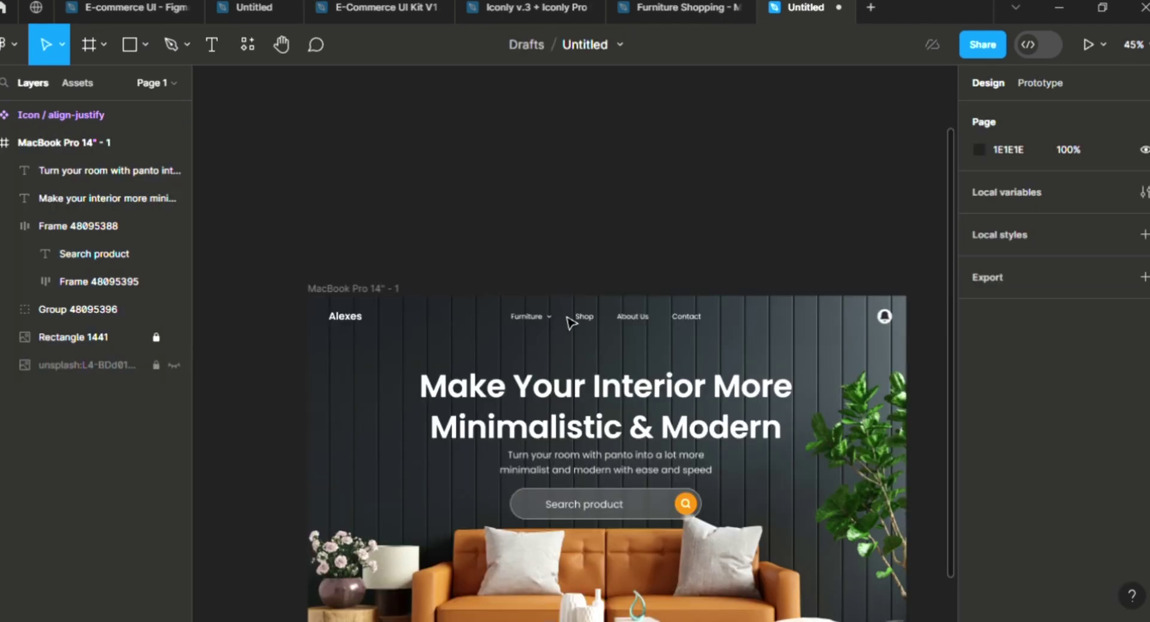
- Ungroup the navigation bar group that holds the logo text, menu links and bell icon
click(578, 321)
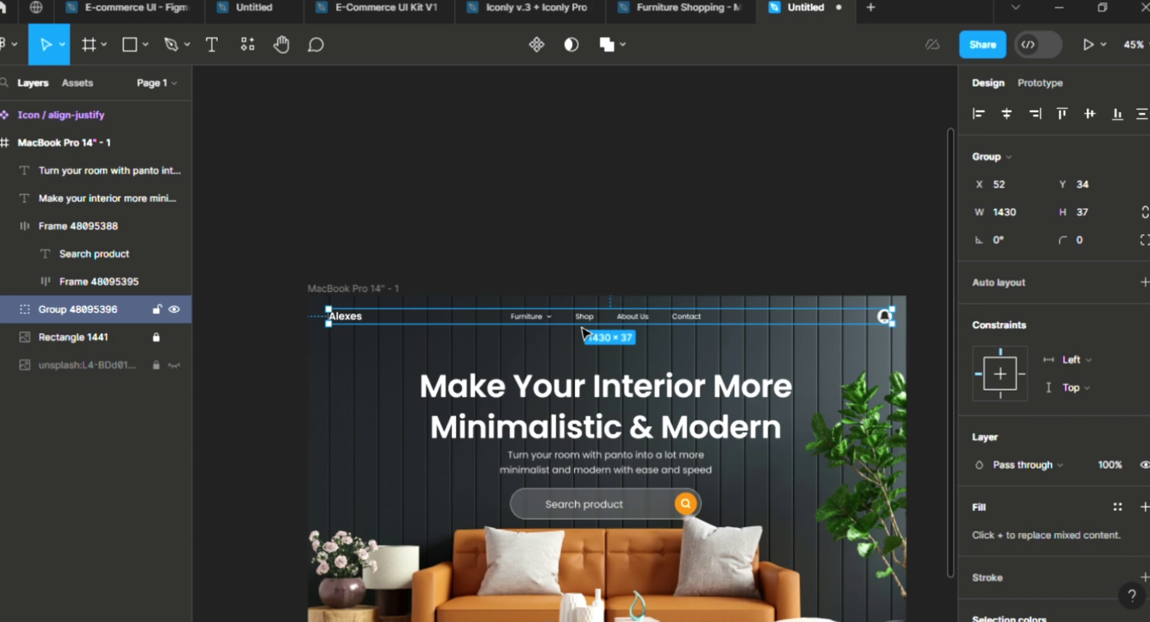
right_click(581, 329)
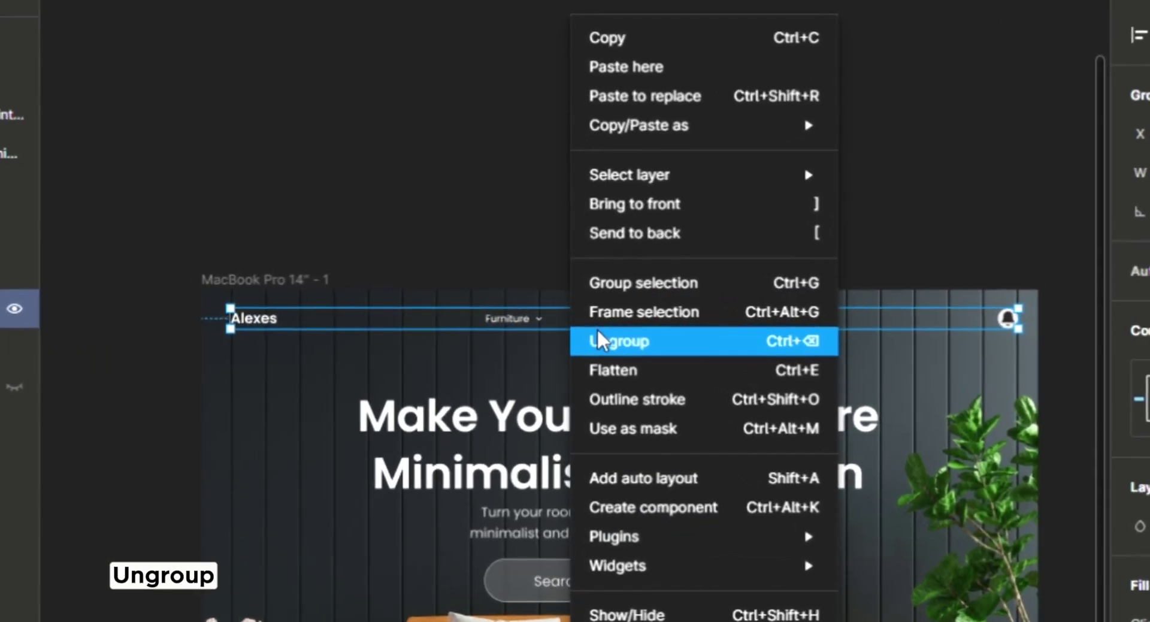
click(598, 333)
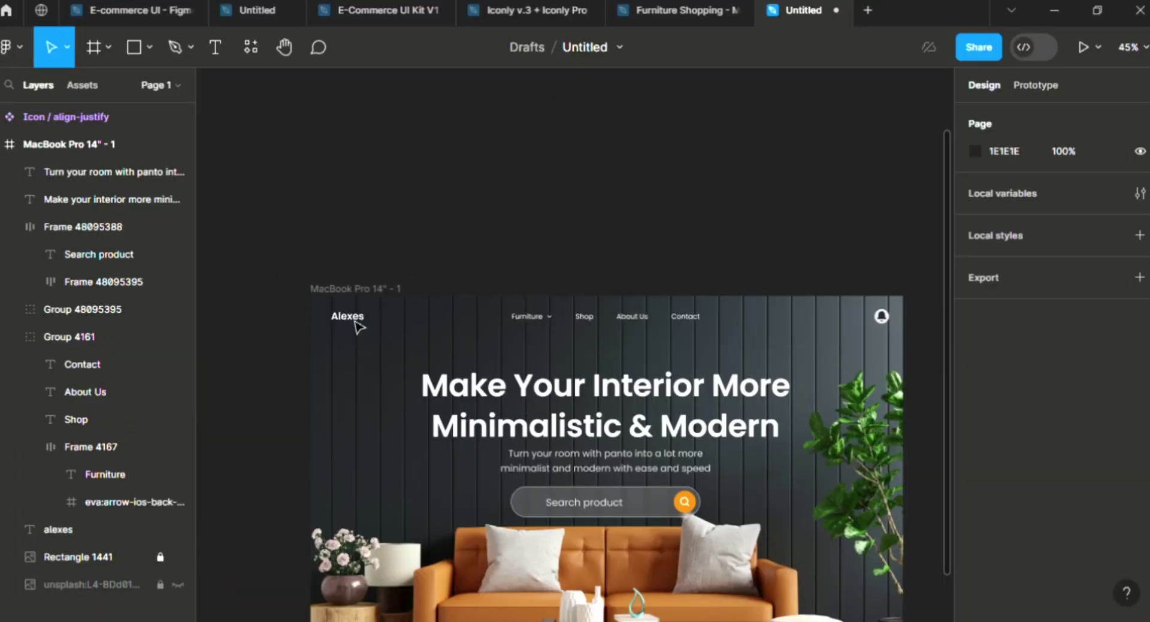
- Set the Alexes logo text's constraints to Left horizontally and Top vertically
click(358, 324)
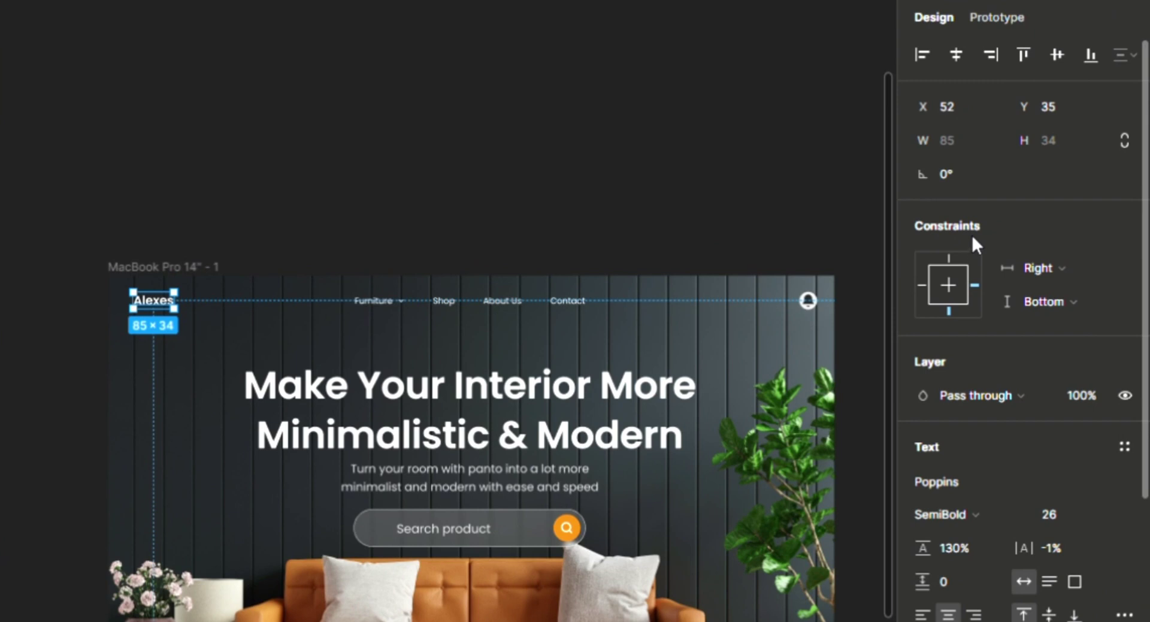
click(1036, 275)
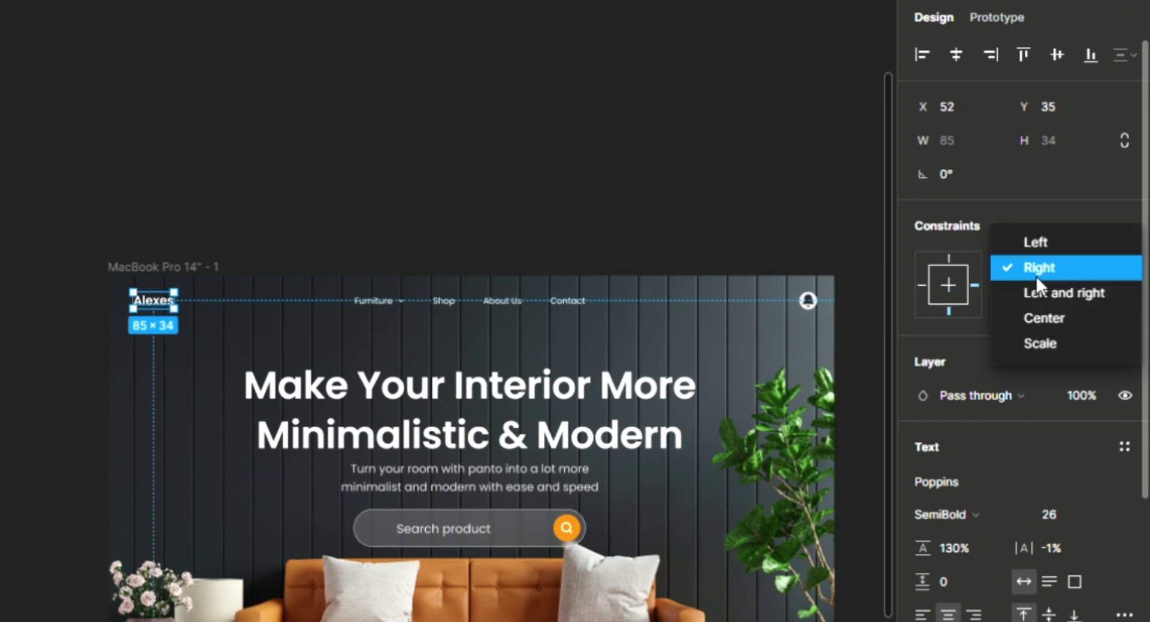
click(1046, 244)
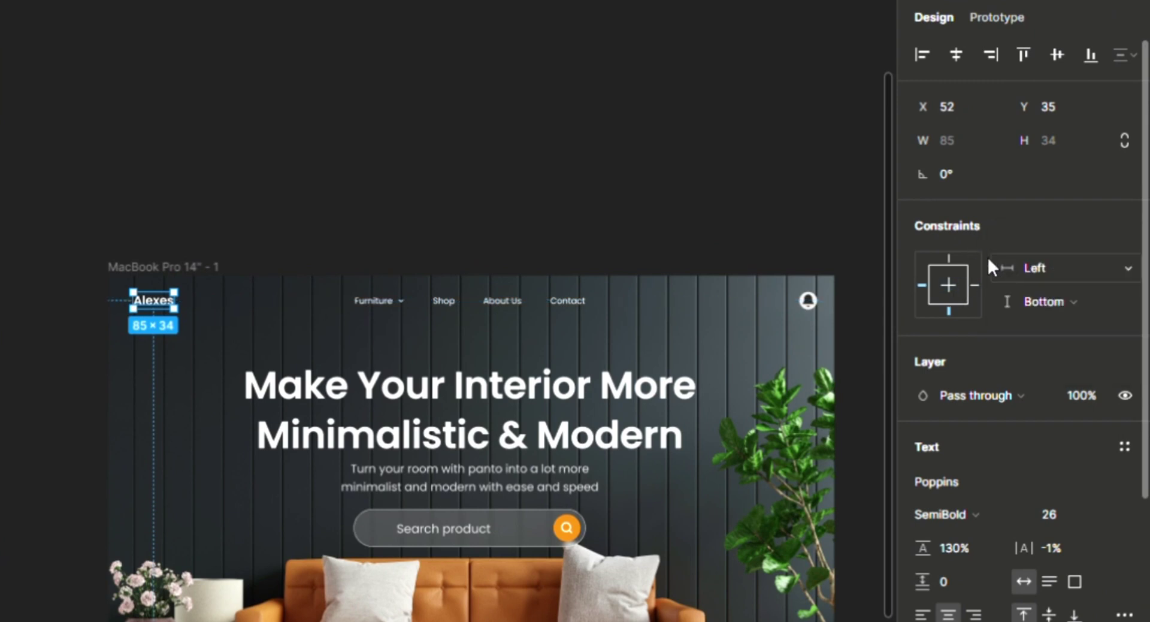
click(952, 258)
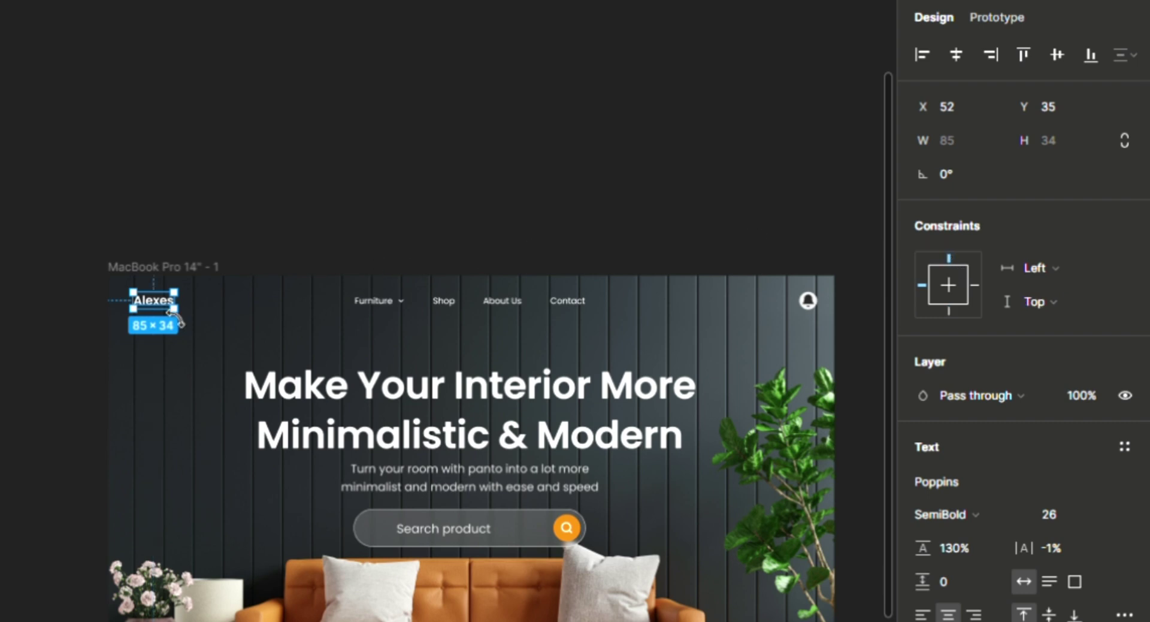
key(alt)
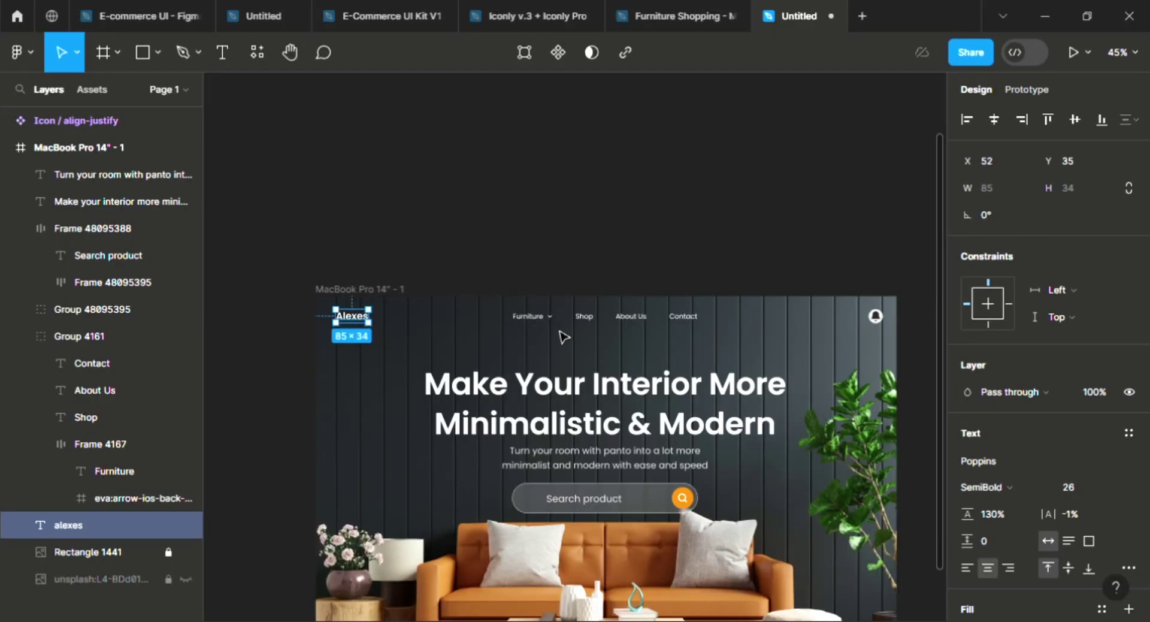
key(Escape)
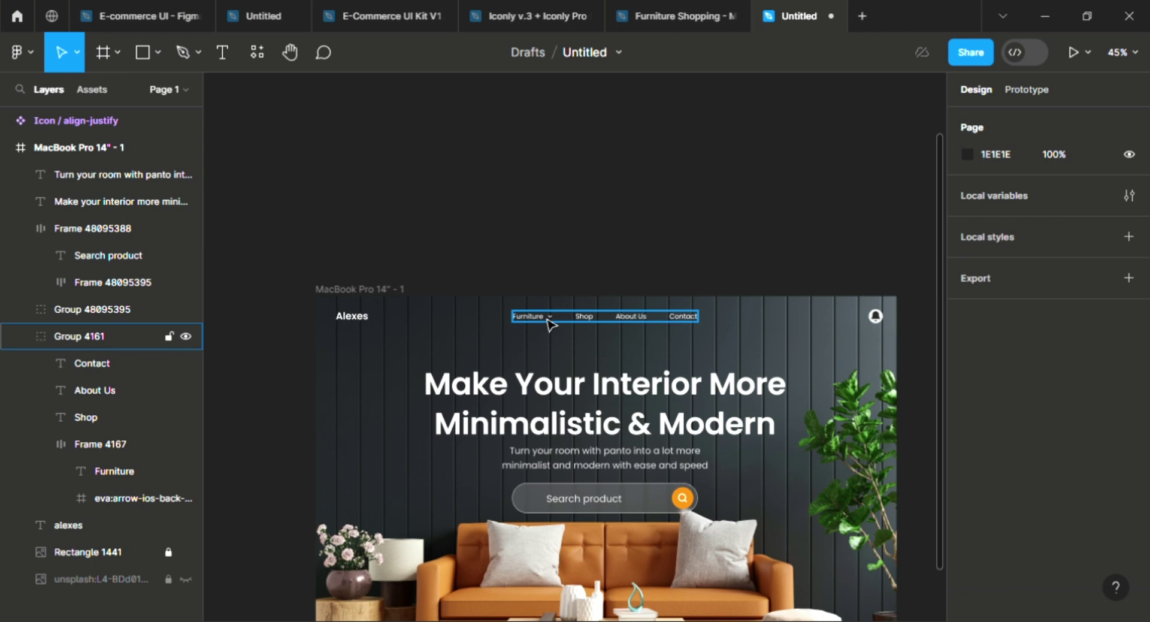
- Set the horizontal constraint of the menu links group (Furniture, Shop, About Us, Contact) to Center
click(548, 323)
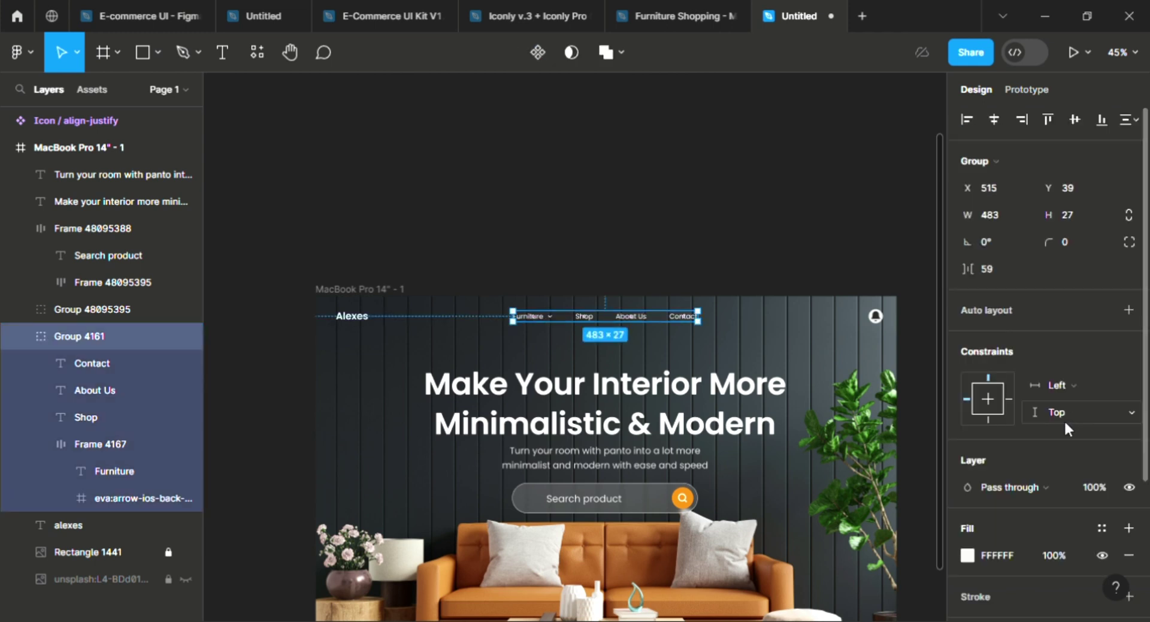
click(1056, 387)
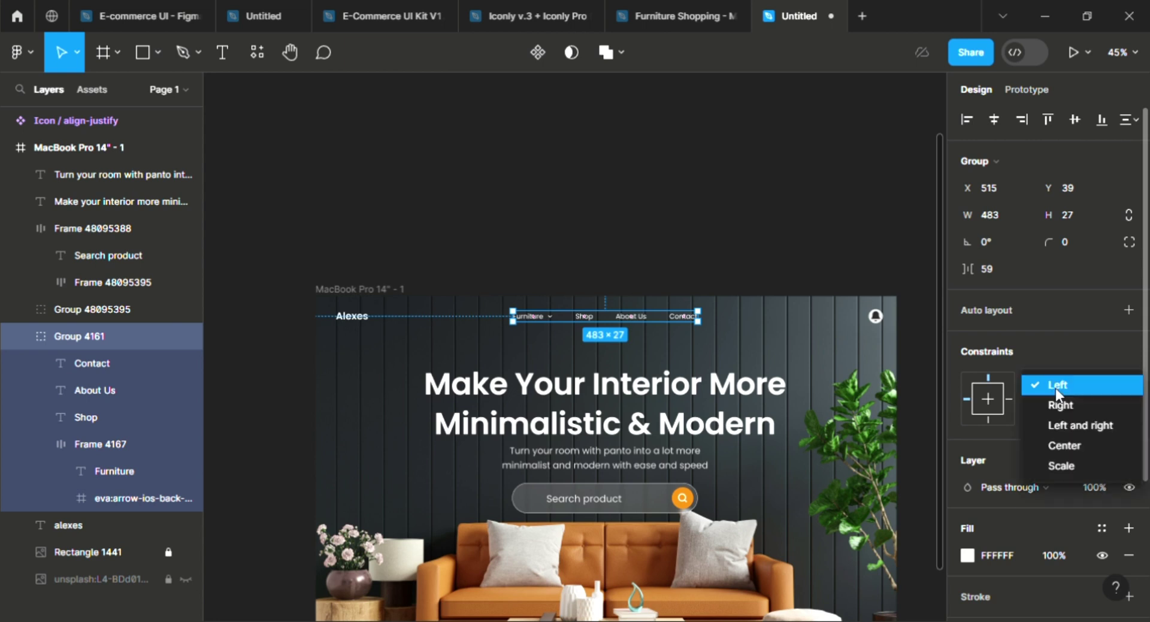
click(1054, 444)
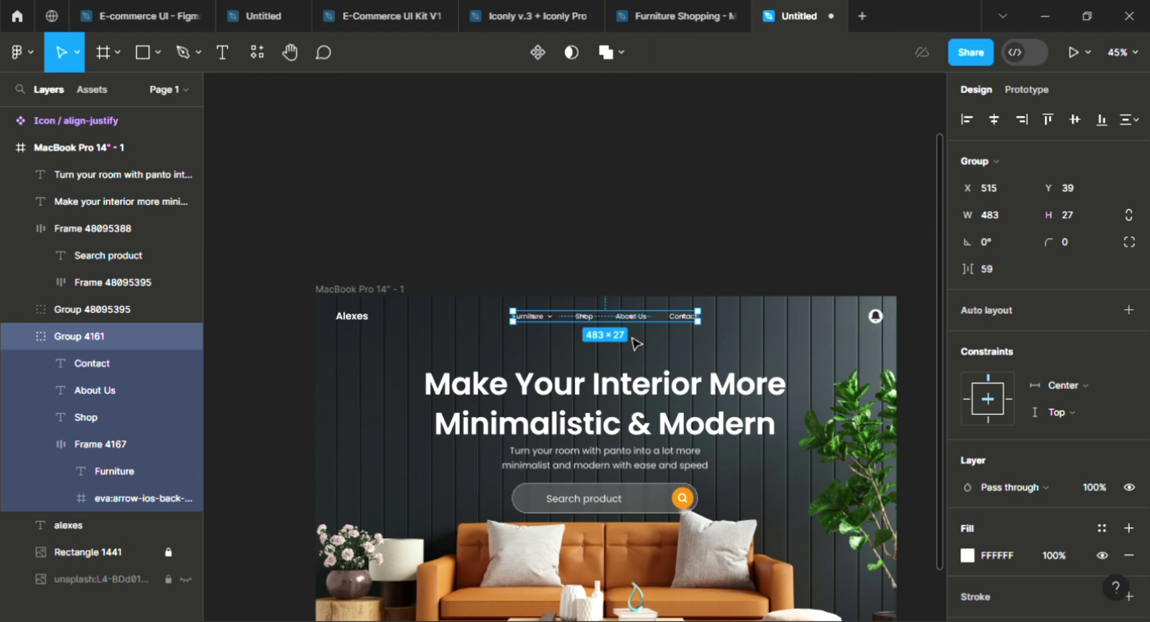
key(Escape)
- Set the horizontal constraint of the bell icon group in the navigation bar to Right
scroll(635, 357, up, 2)
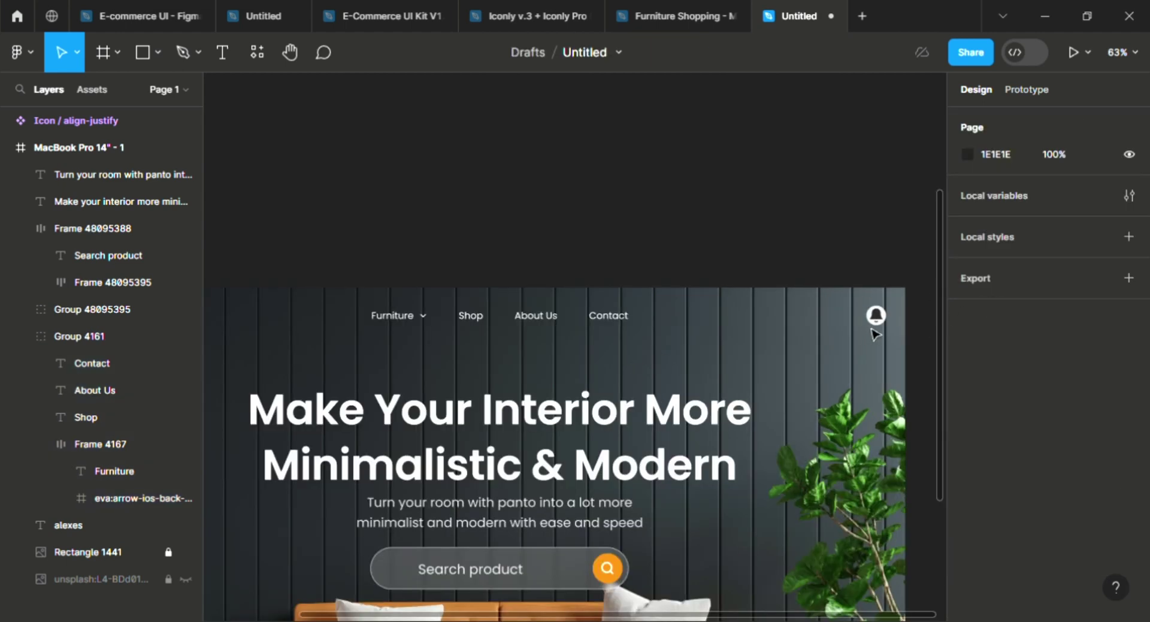
click(878, 324)
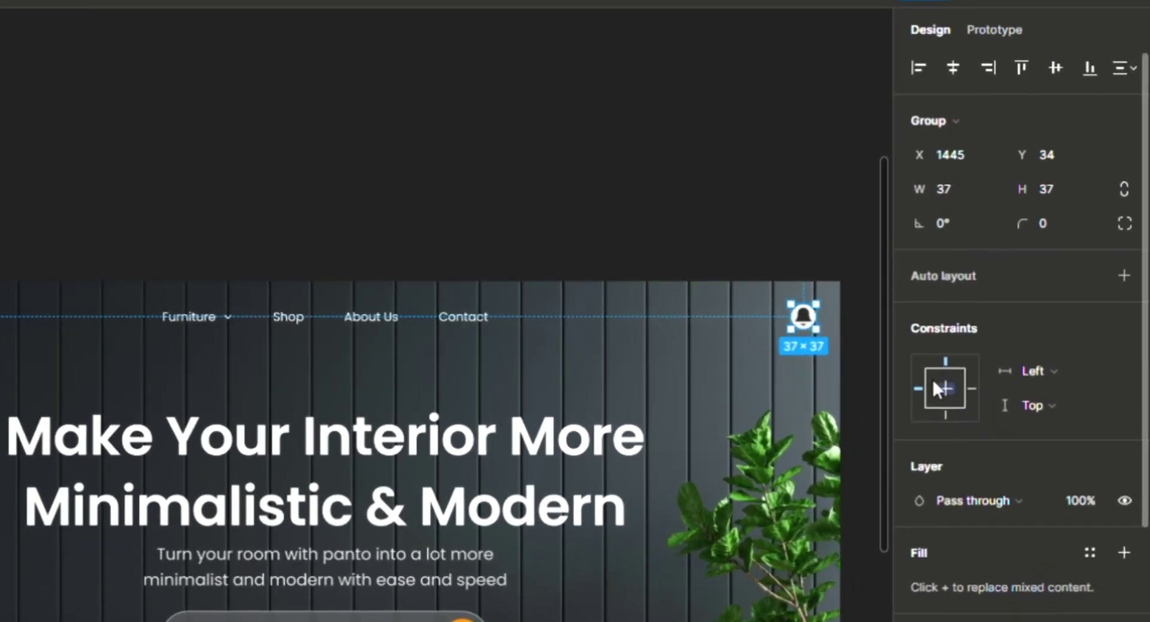
click(1051, 368)
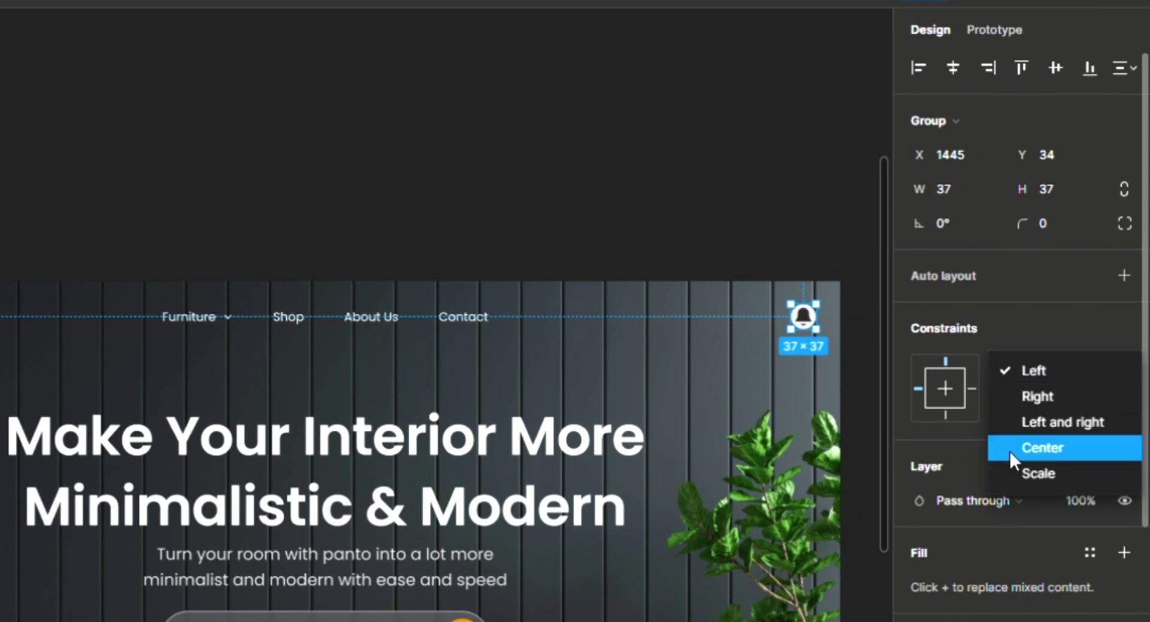
click(962, 394)
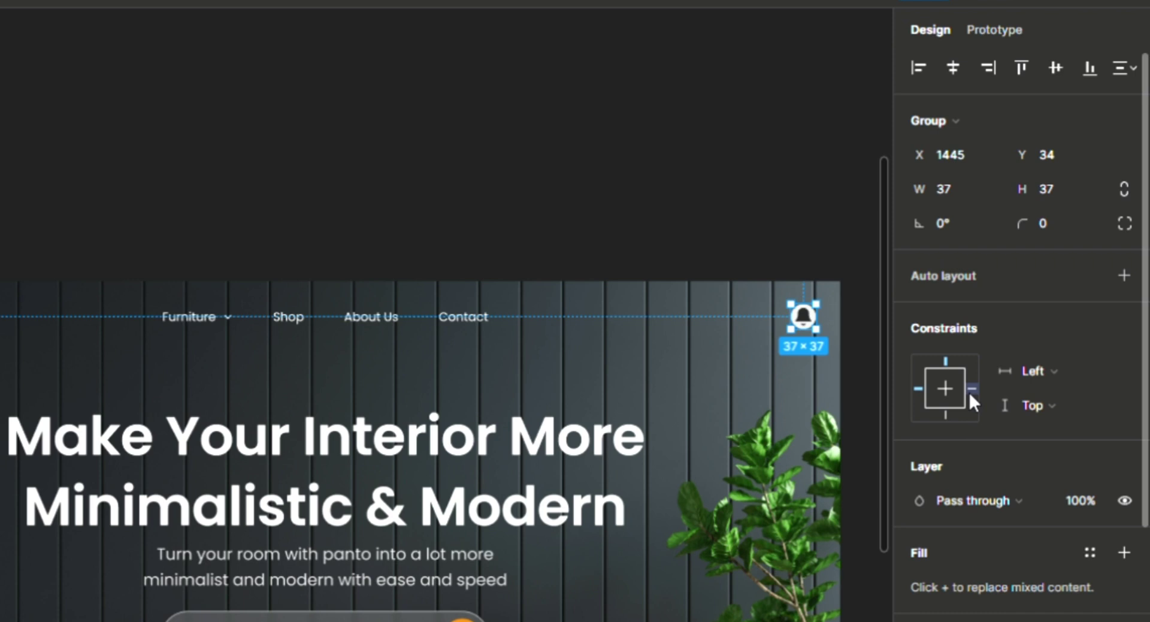
click(969, 392)
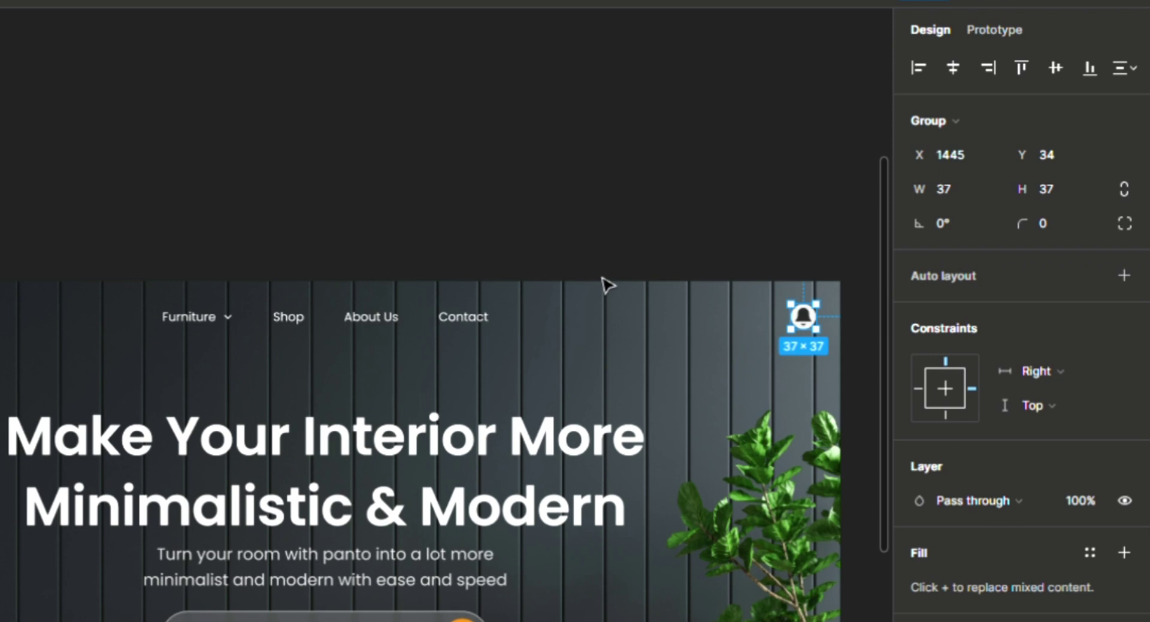
- Test the navigation bar constraints by narrowing the MacBook Pro frame to about 1127 wide and widening it again
scroll(607, 285, down, 5)
key(Escape)
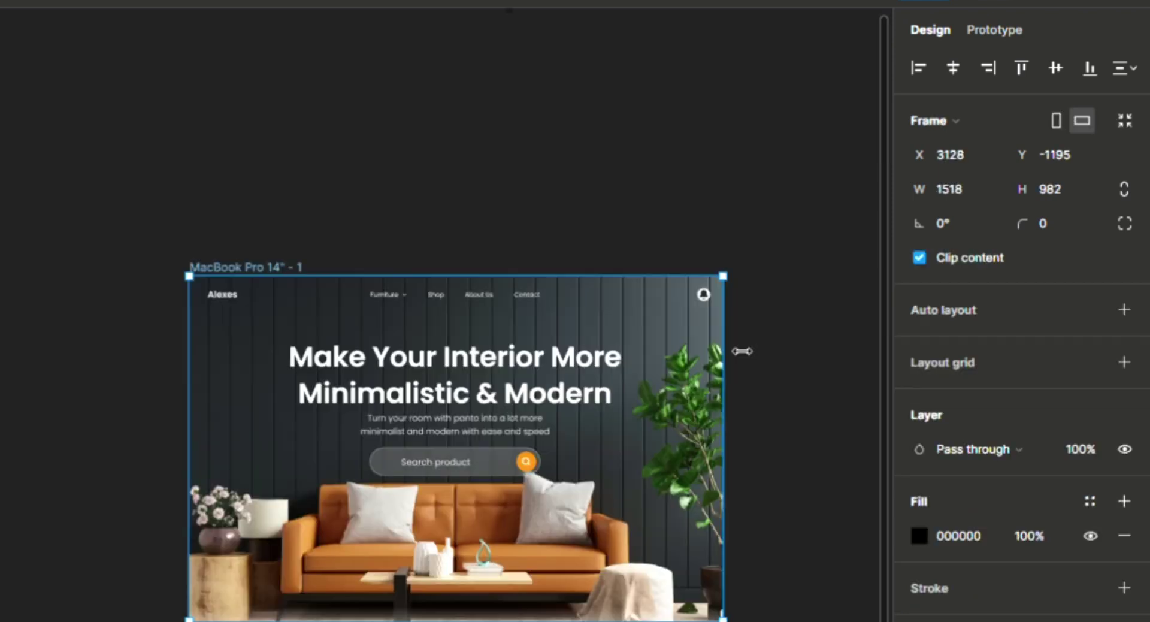
drag(721, 353, 602, 358)
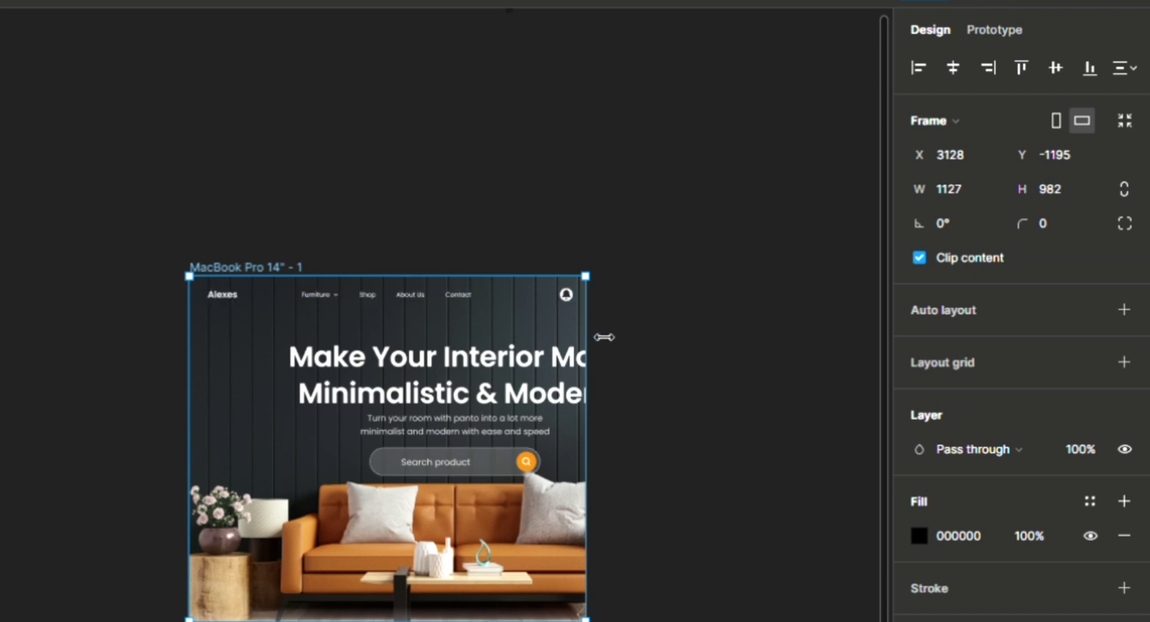
drag(604, 334, 680, 352)
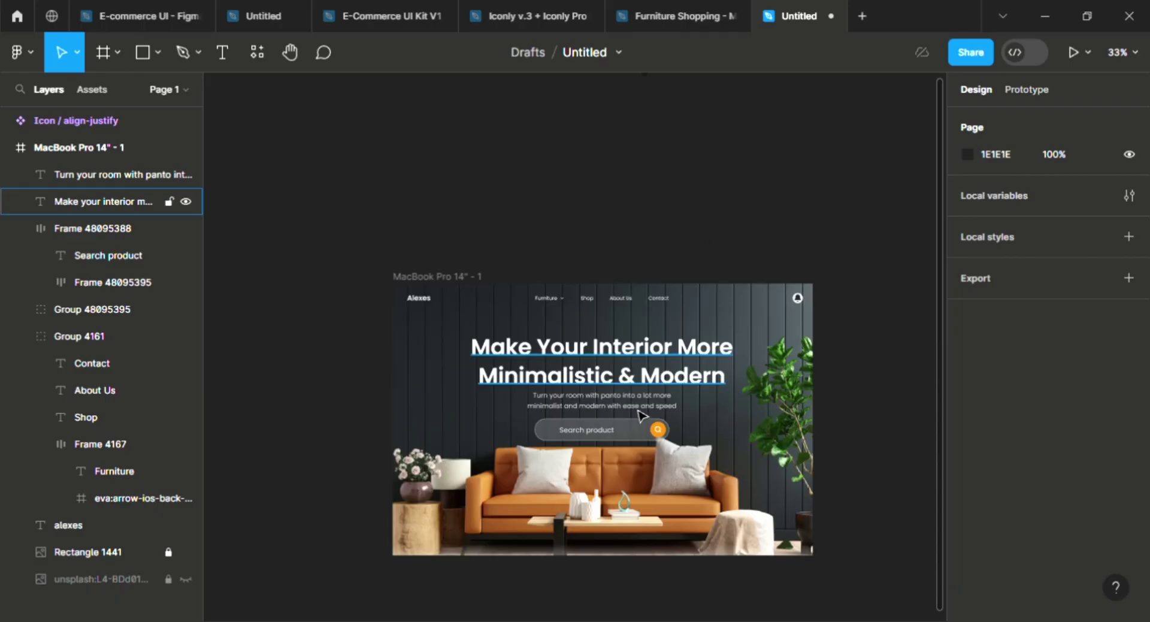
- Set the main heading's constraints to Scale horizontally and Center vertically
click(556, 385)
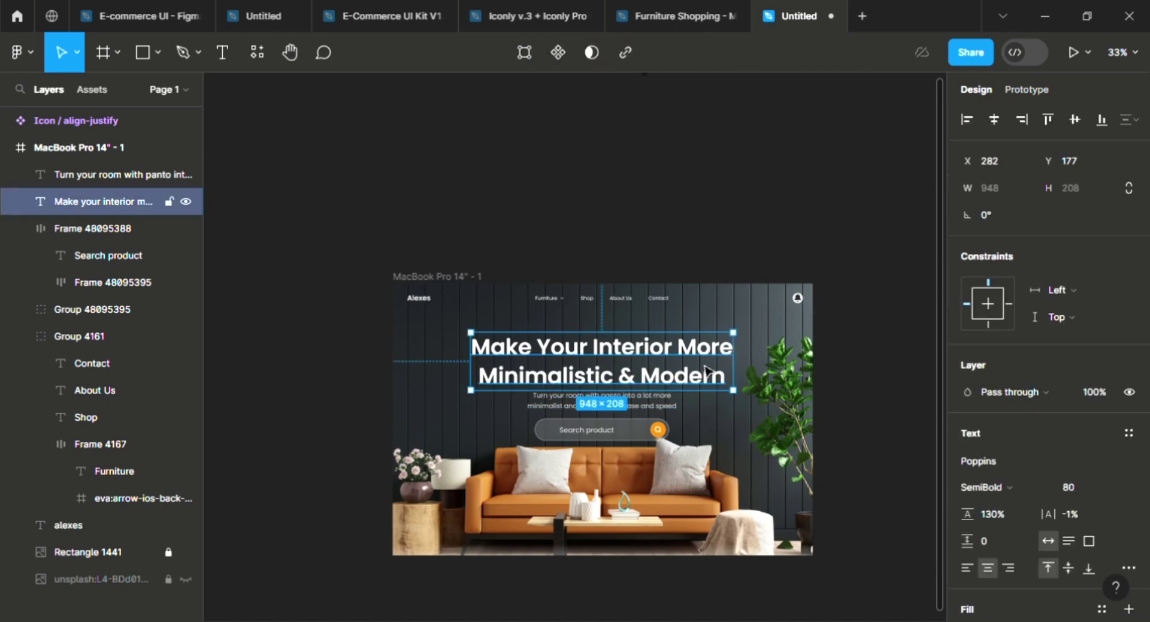
click(1065, 318)
click(1062, 376)
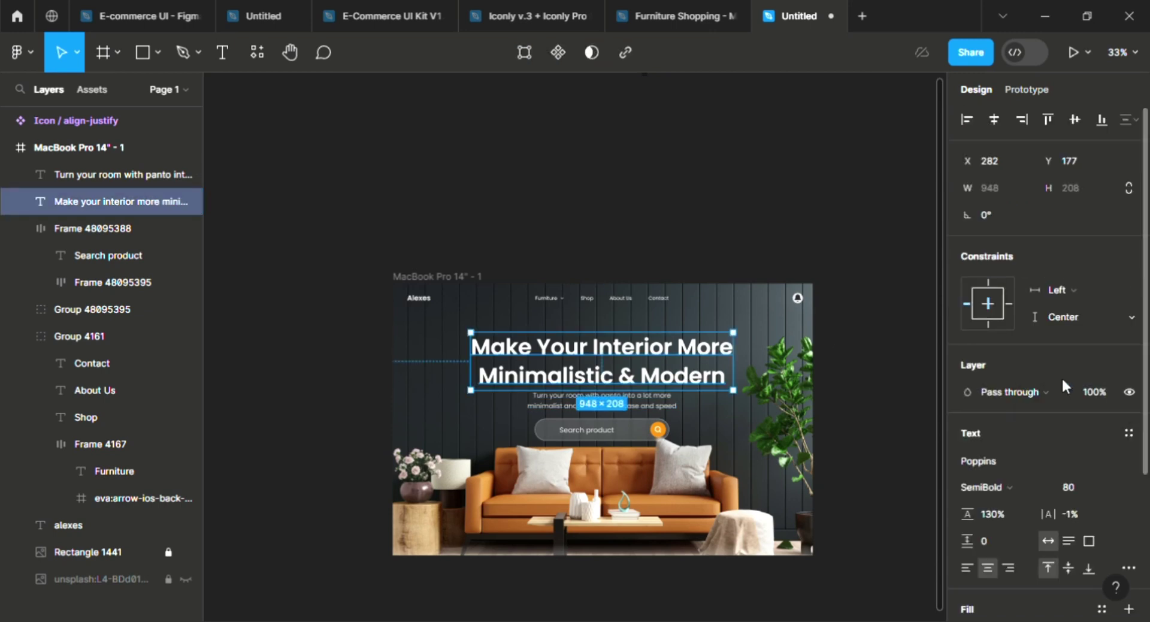
click(1083, 295)
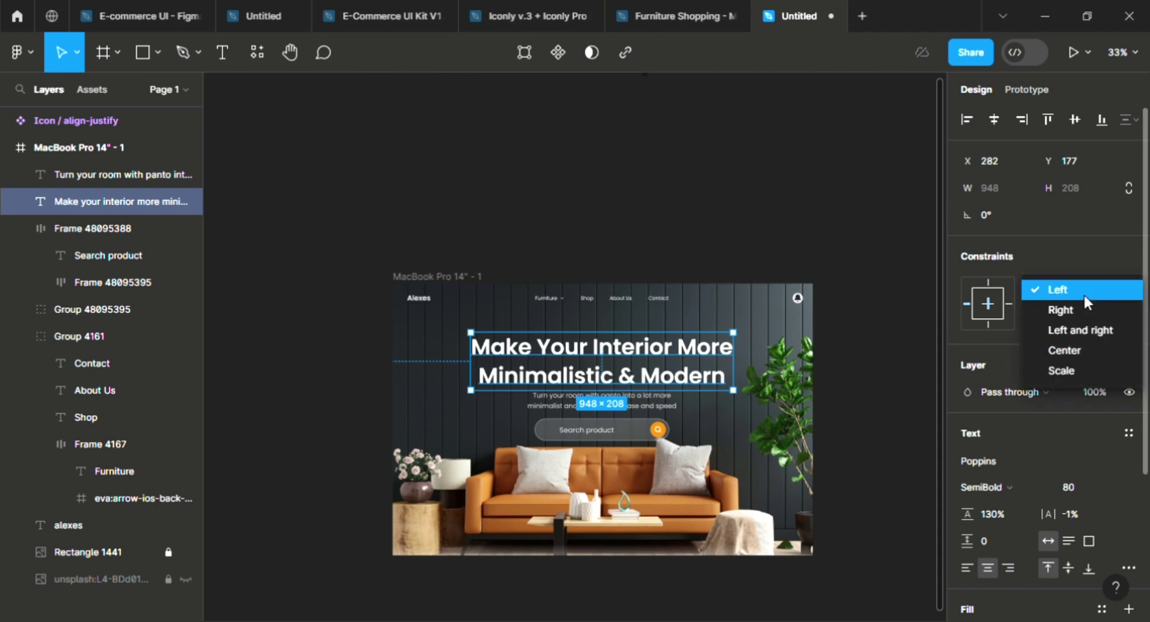
click(1084, 371)
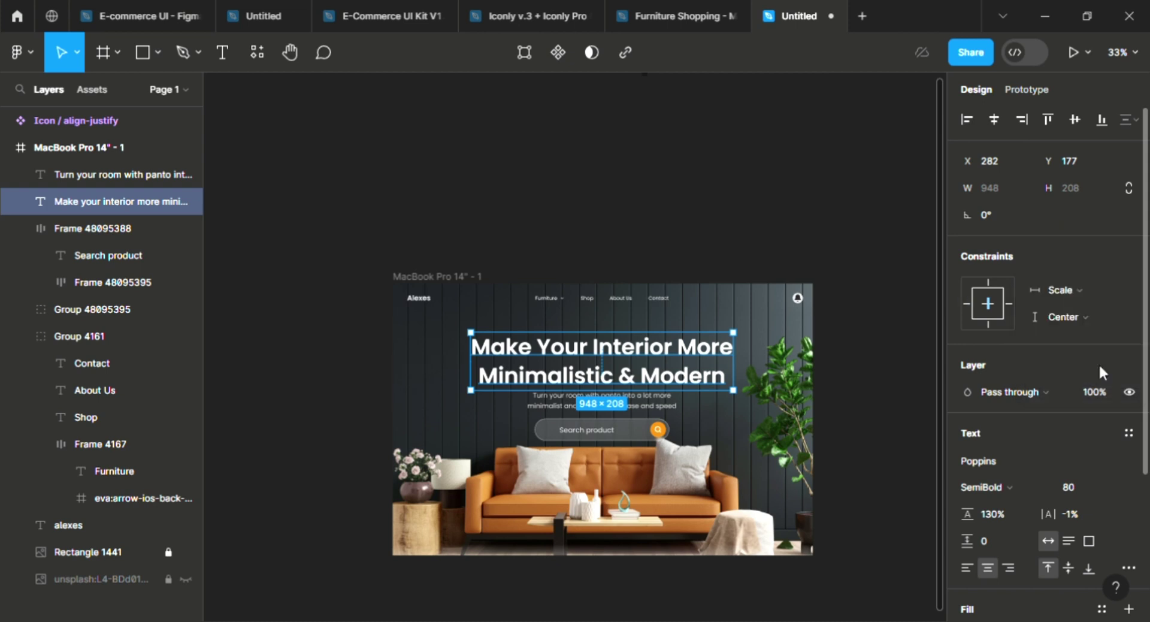
- Test the heading's constraints by narrowing the MacBook Pro frame to about 1368 wide, and undo the resize
click(408, 280)
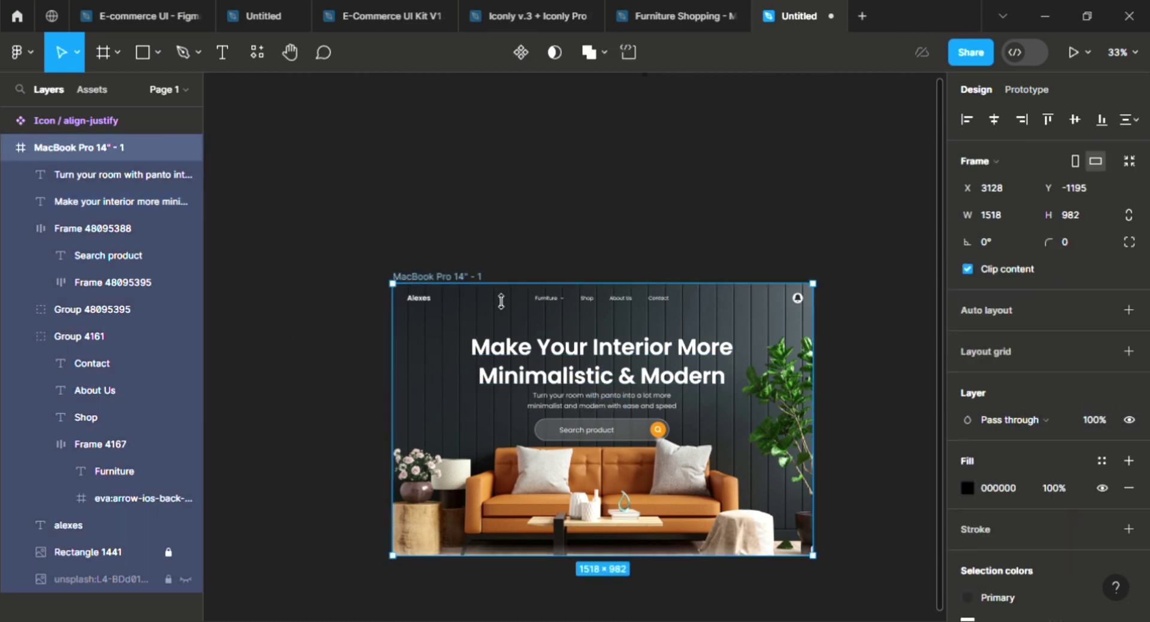
drag(810, 353, 771, 353)
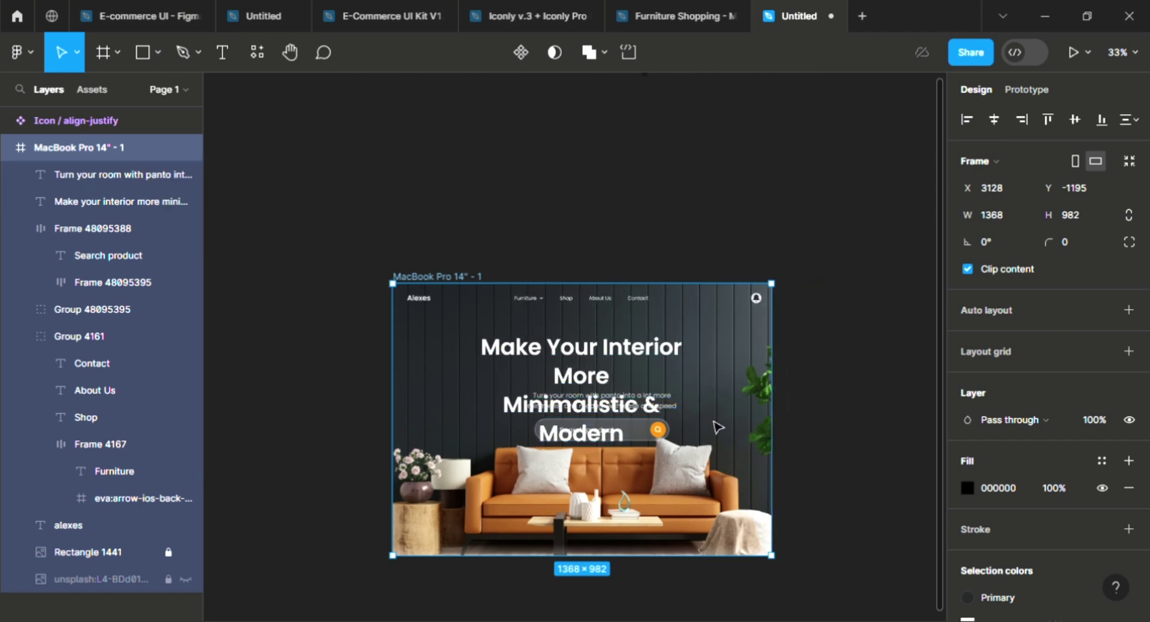
key(ctrl+z)
key(Escape)
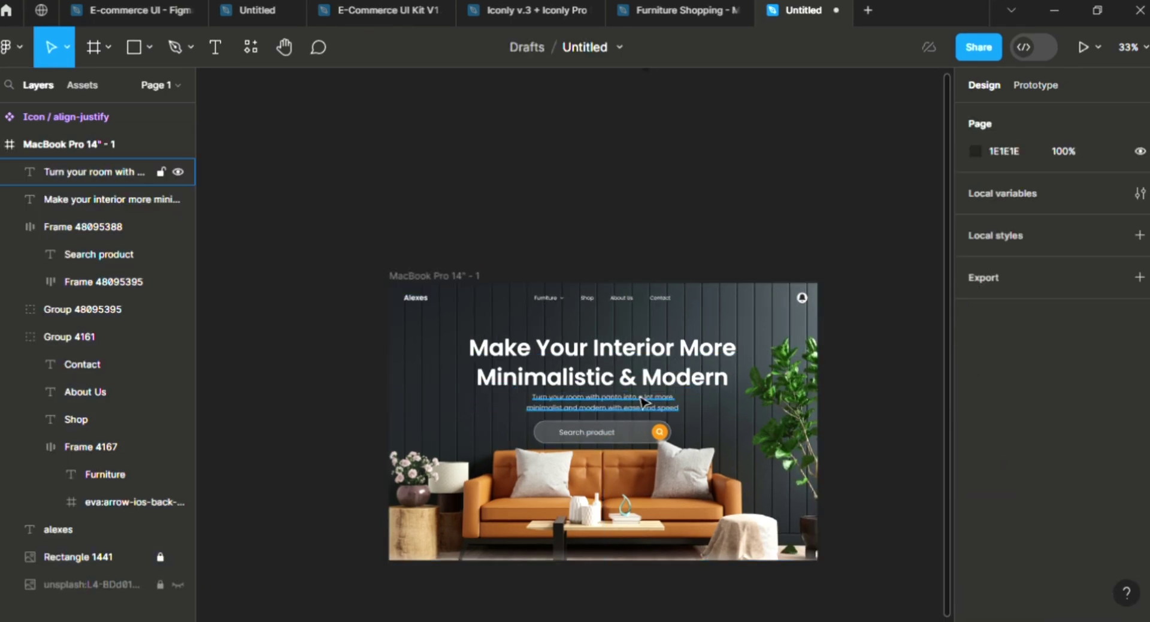
- Set both the horizontal and vertical constraints of the "Turn your room with panto" subtitle text to Center
click(642, 401)
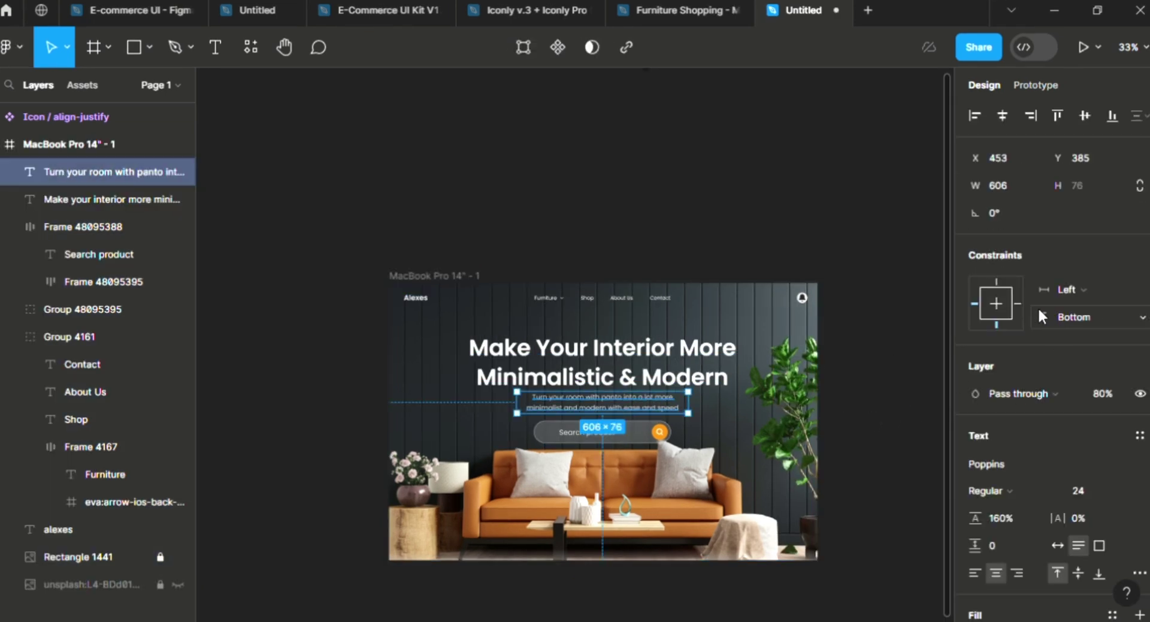
click(1072, 317)
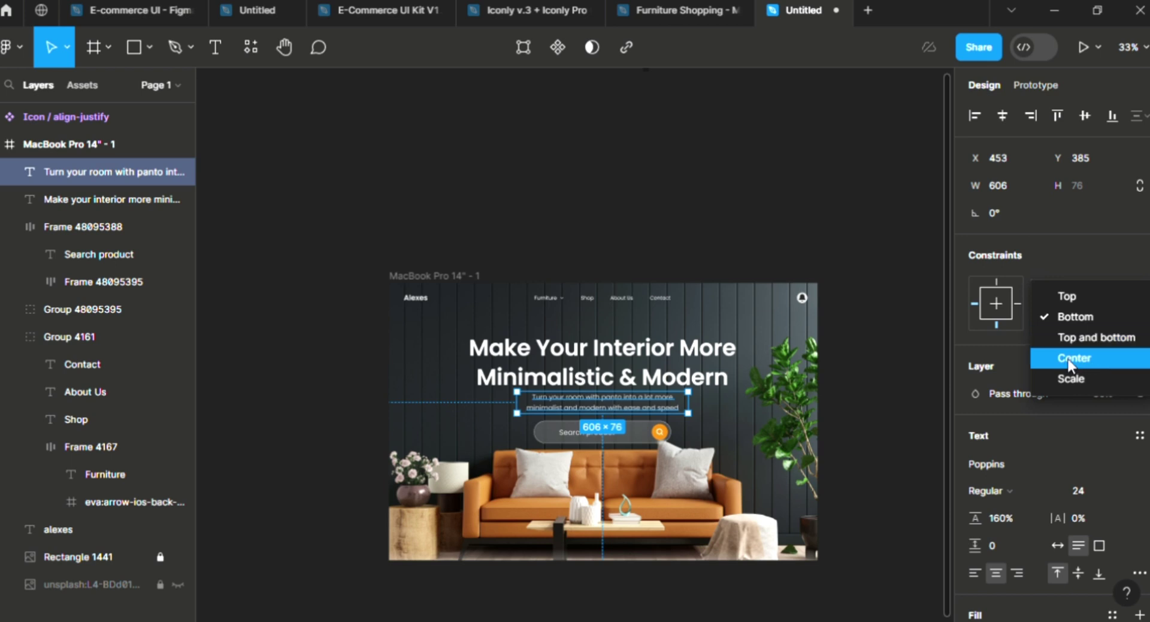
click(1066, 354)
click(1062, 293)
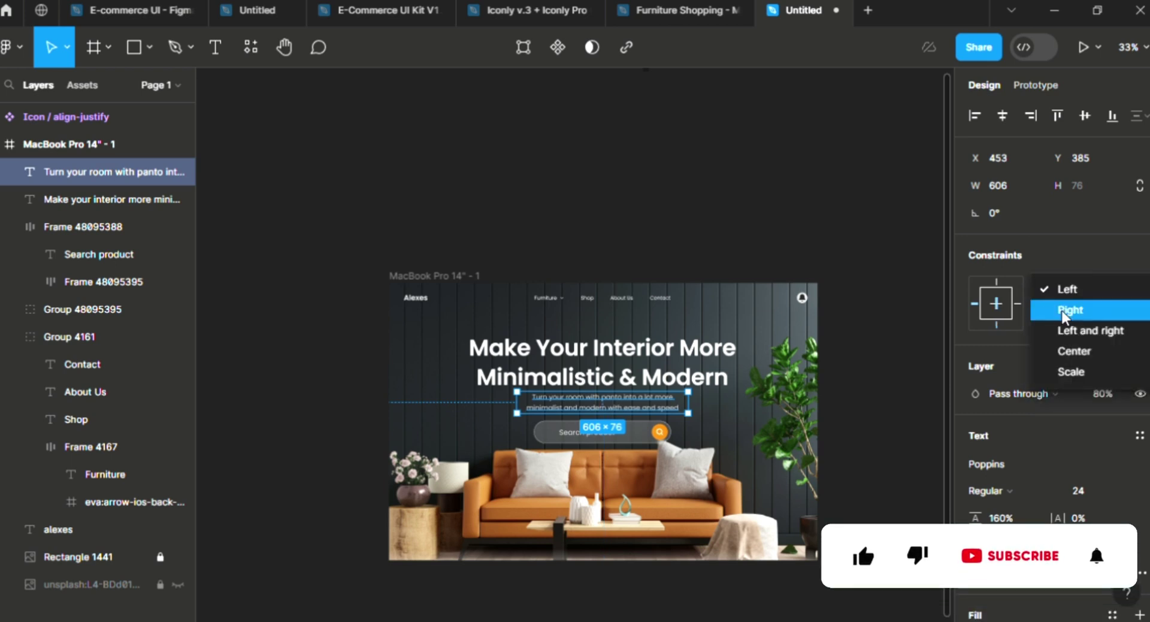
click(1075, 351)
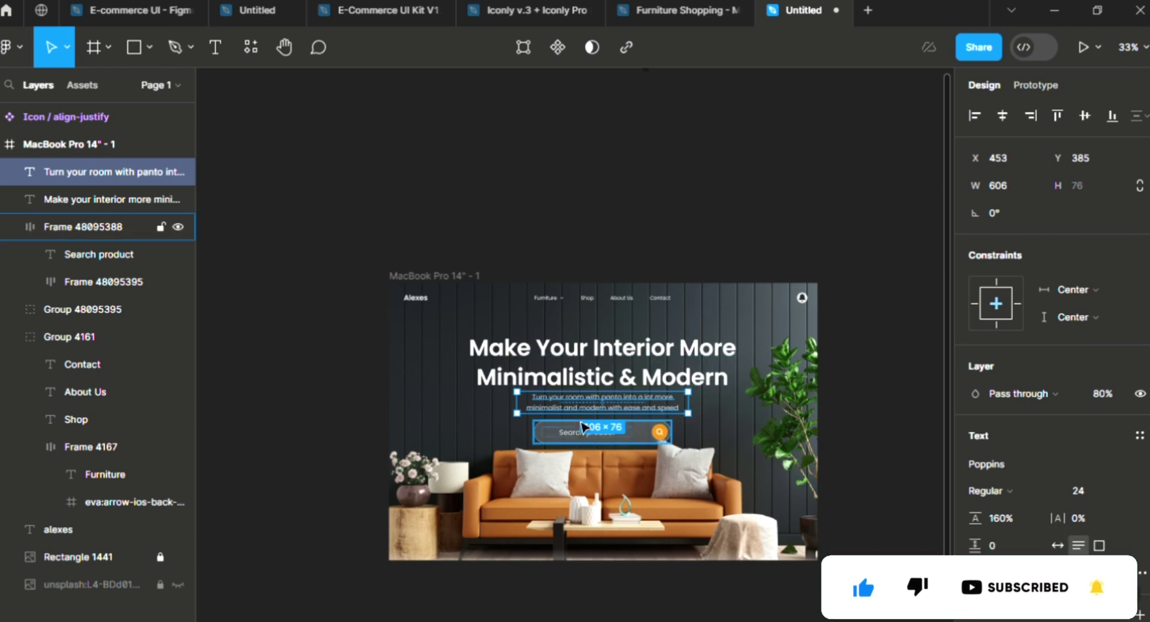
- Set both the horizontal and vertical constraints of the search bar frame to Center
click(575, 441)
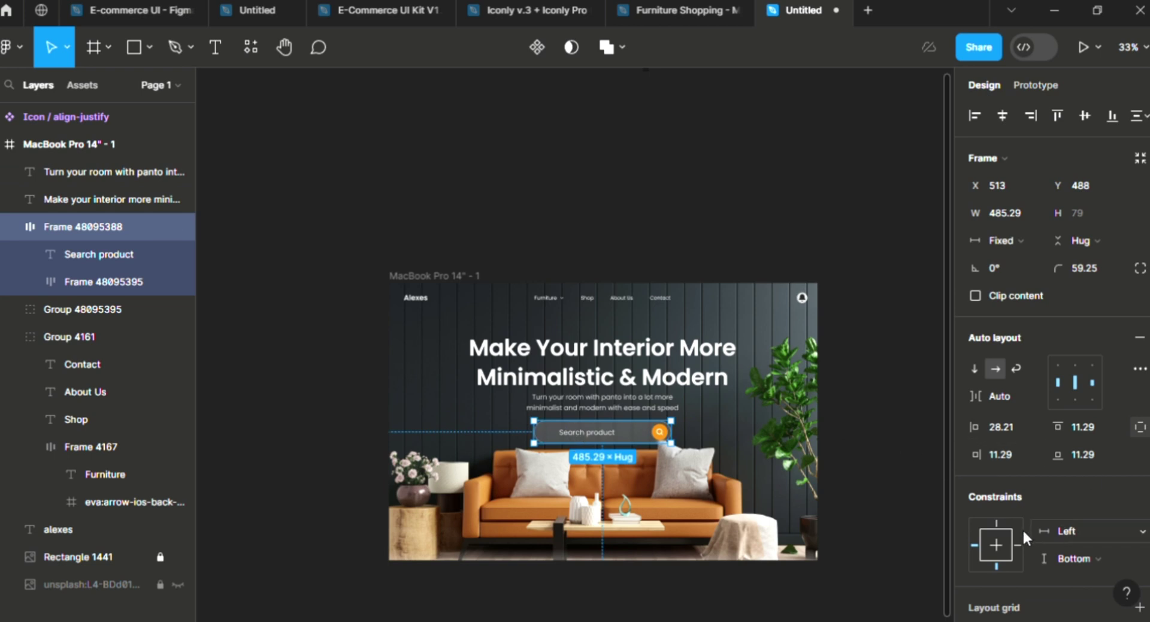
click(994, 542)
click(995, 536)
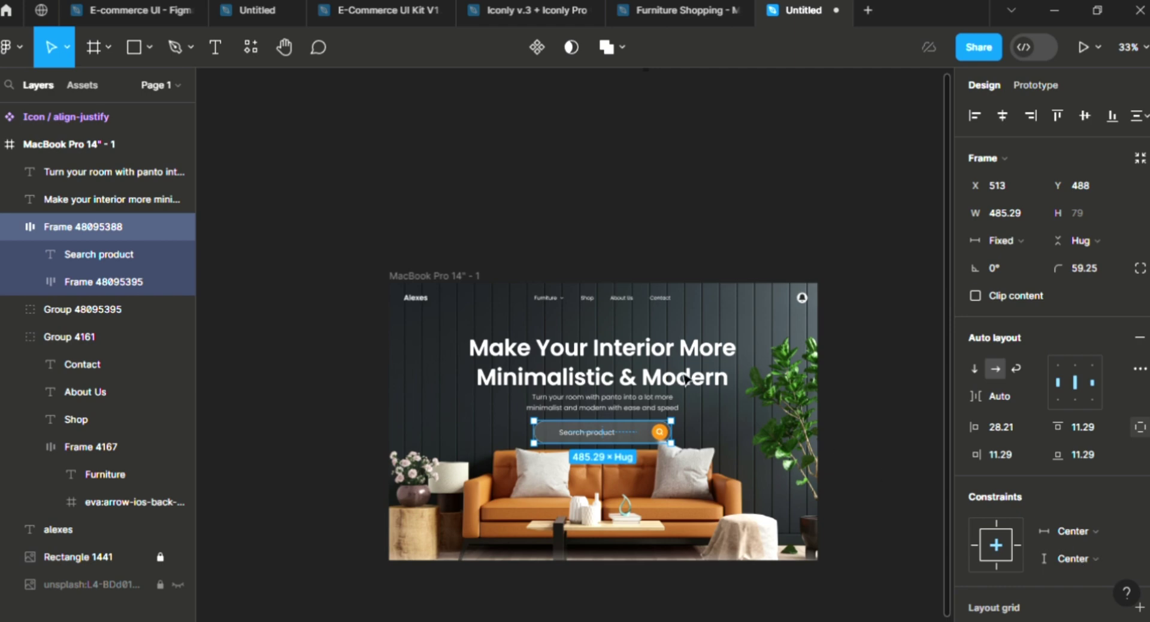
- Test how the heading, subtitle and search bar respond by narrowing the MacBook Pro frame to about 1255 wide
click(437, 300)
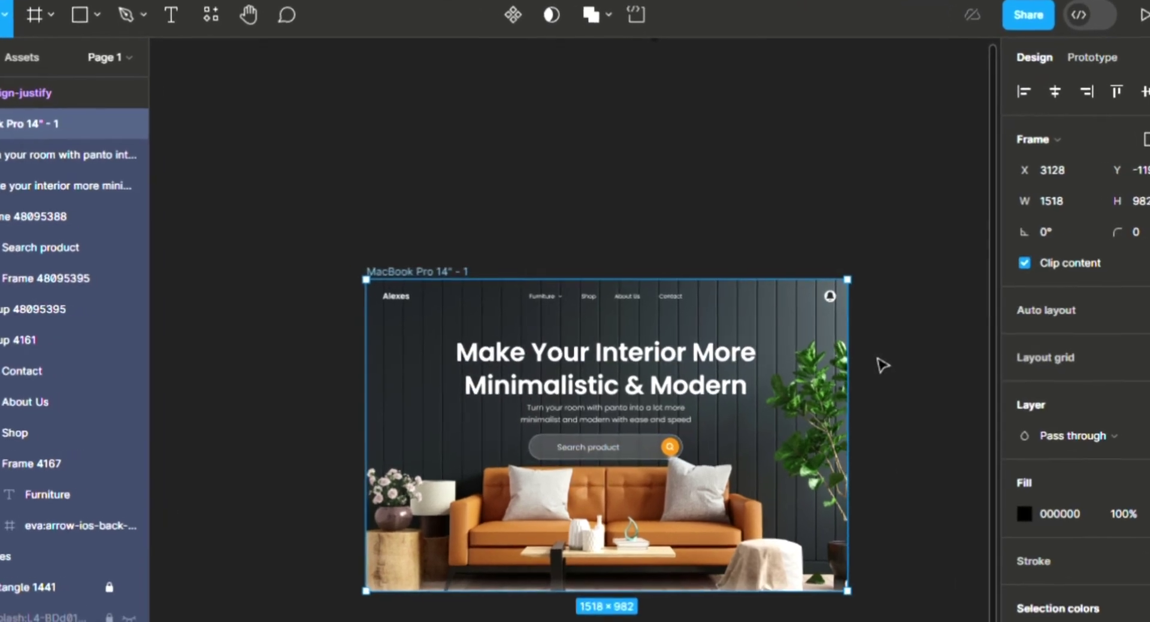
drag(847, 362, 715, 357)
drag(908, 356, 764, 359)
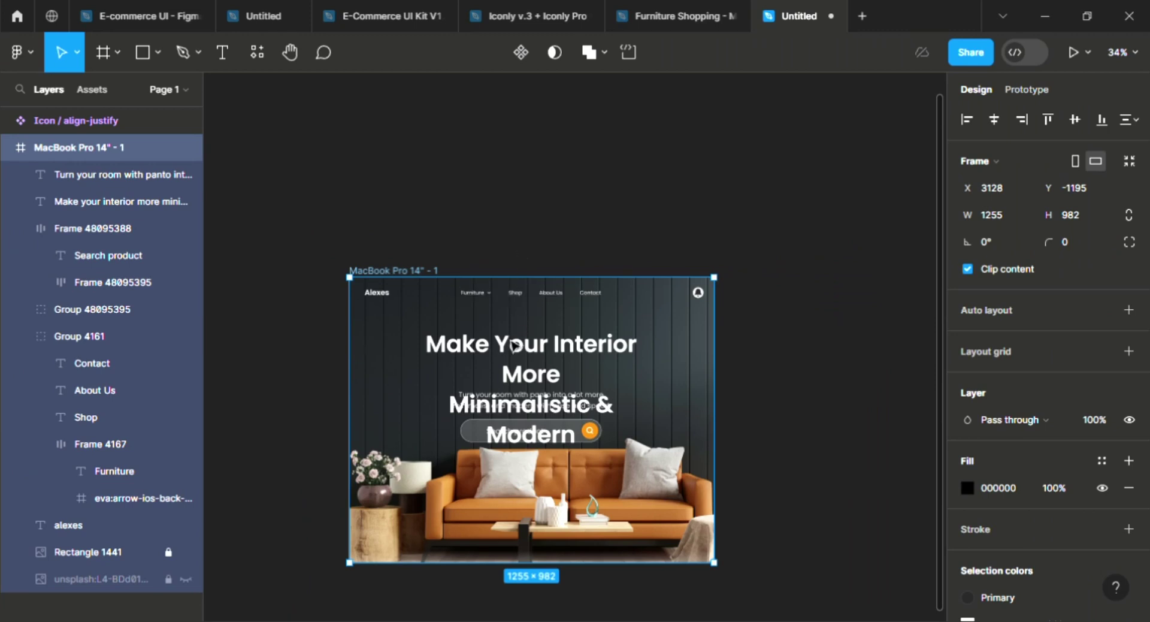
scroll(512, 338, up, 3)
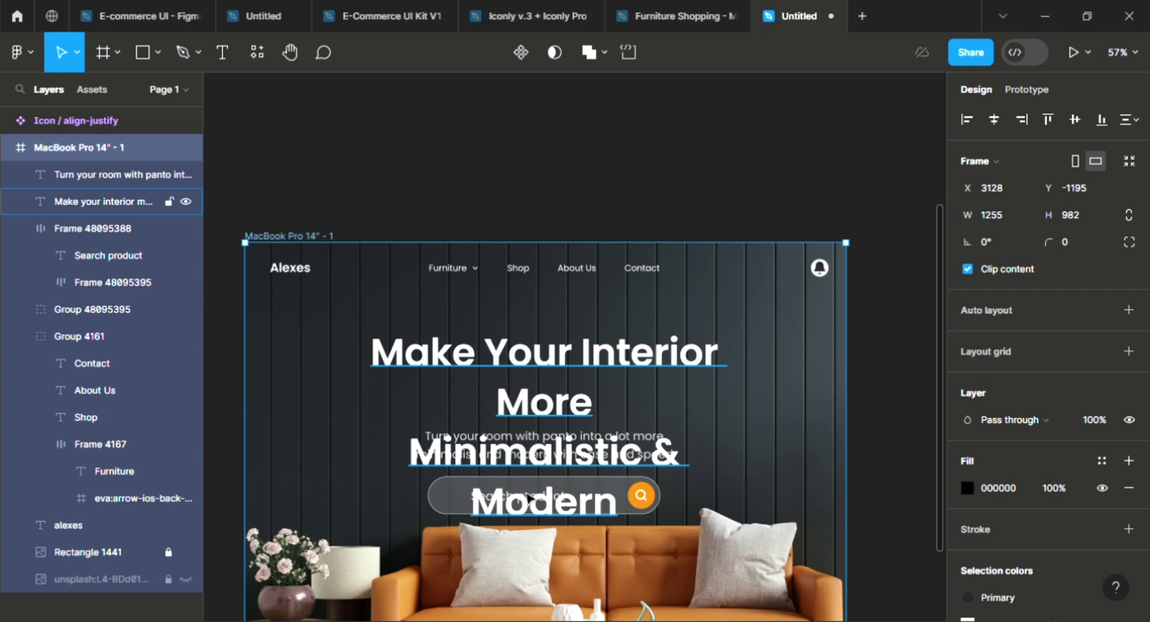
- Combine the main heading, subtitle and search bar into one vertical auto layout frame with a spacing of 15
click(530, 497)
scroll(689, 395, down, 2)
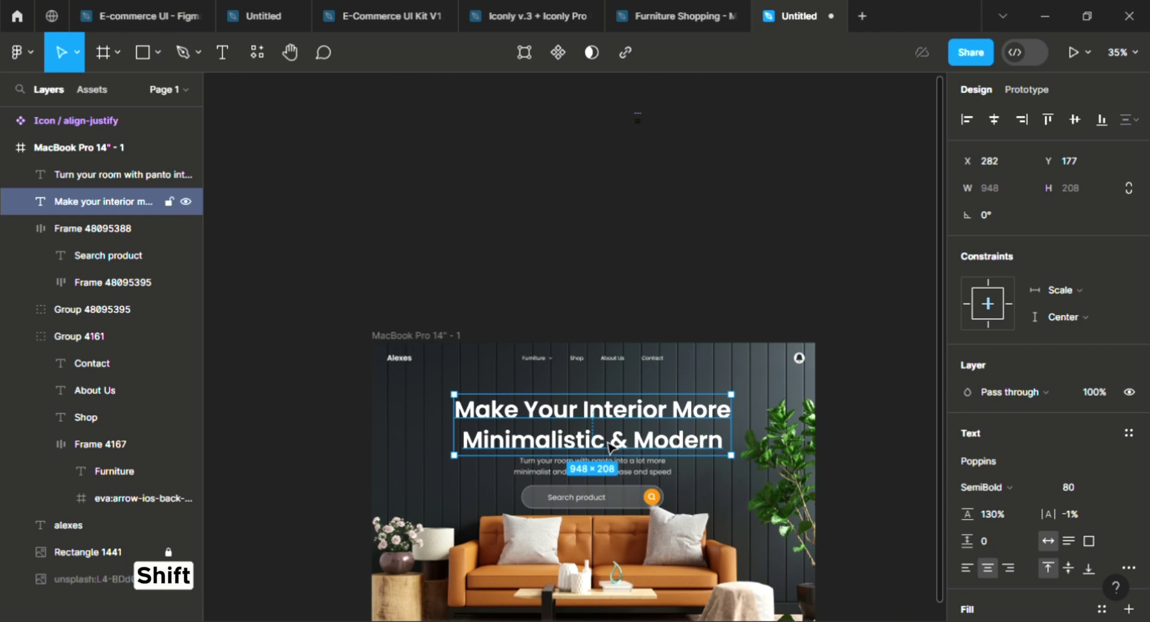
shift+click(637, 474)
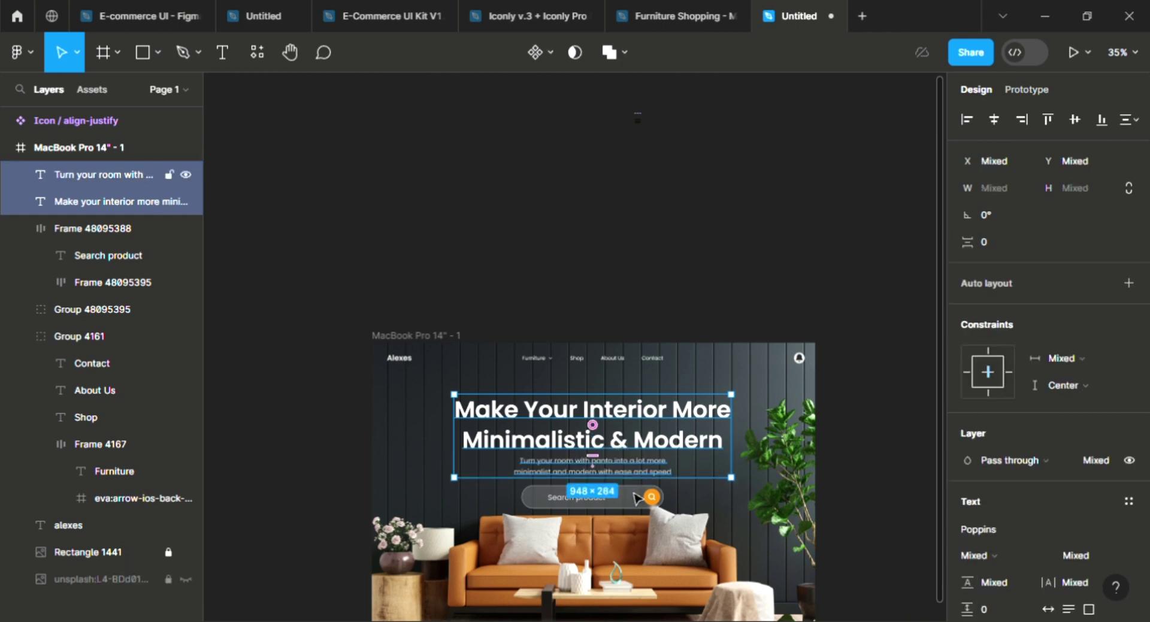
shift+click(633, 498)
key(shift+a)
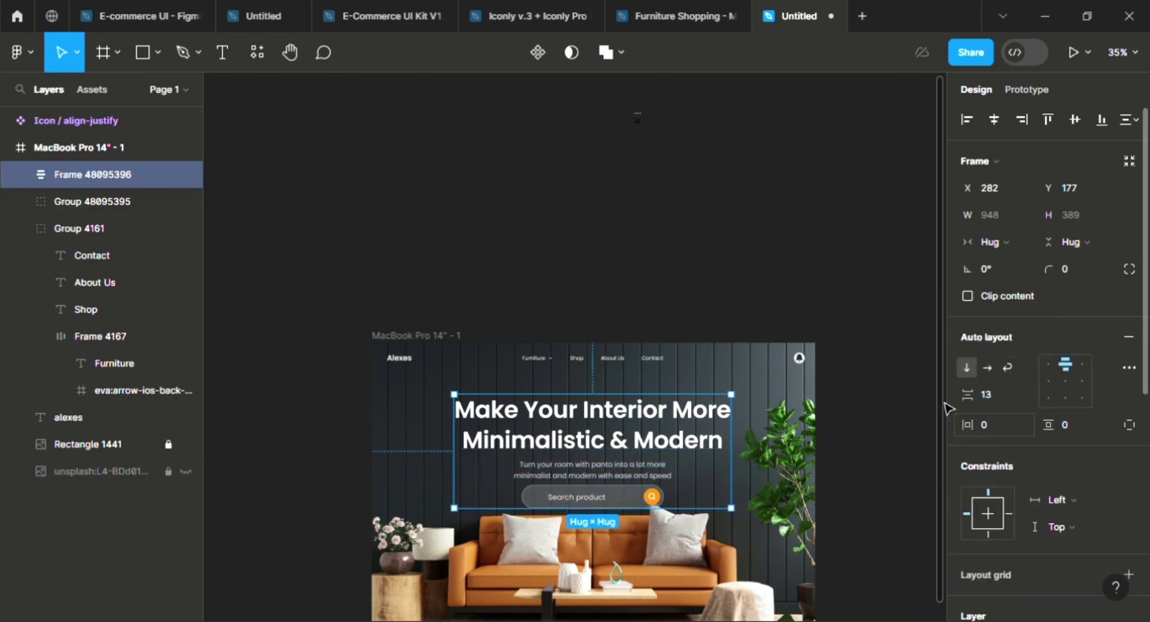
drag(966, 394, 976, 432)
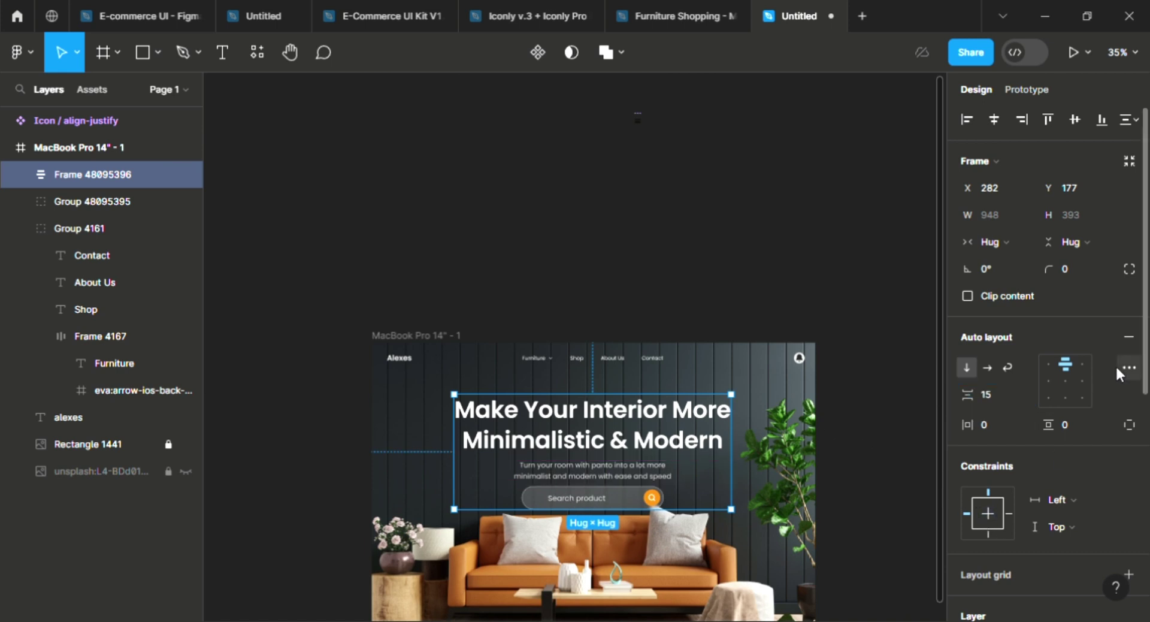
- Set the new auto layout frame's constraints to Scale horizontally and Center vertically
scroll(1145, 420, down, 2)
scroll(1145, 419, down, 2)
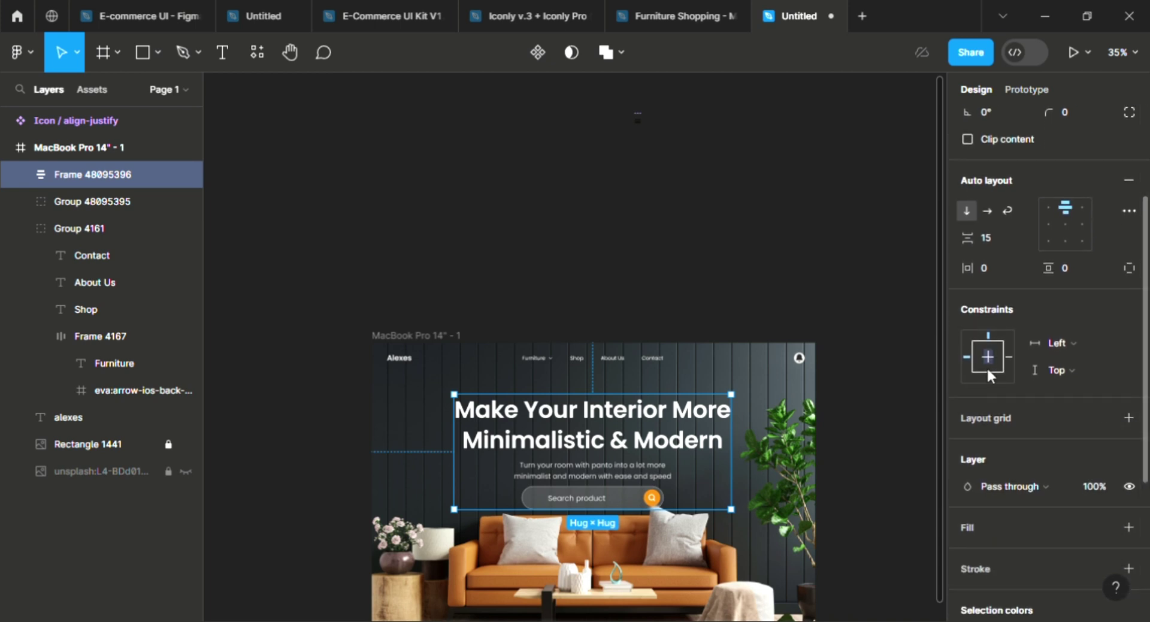
click(1054, 370)
click(1059, 440)
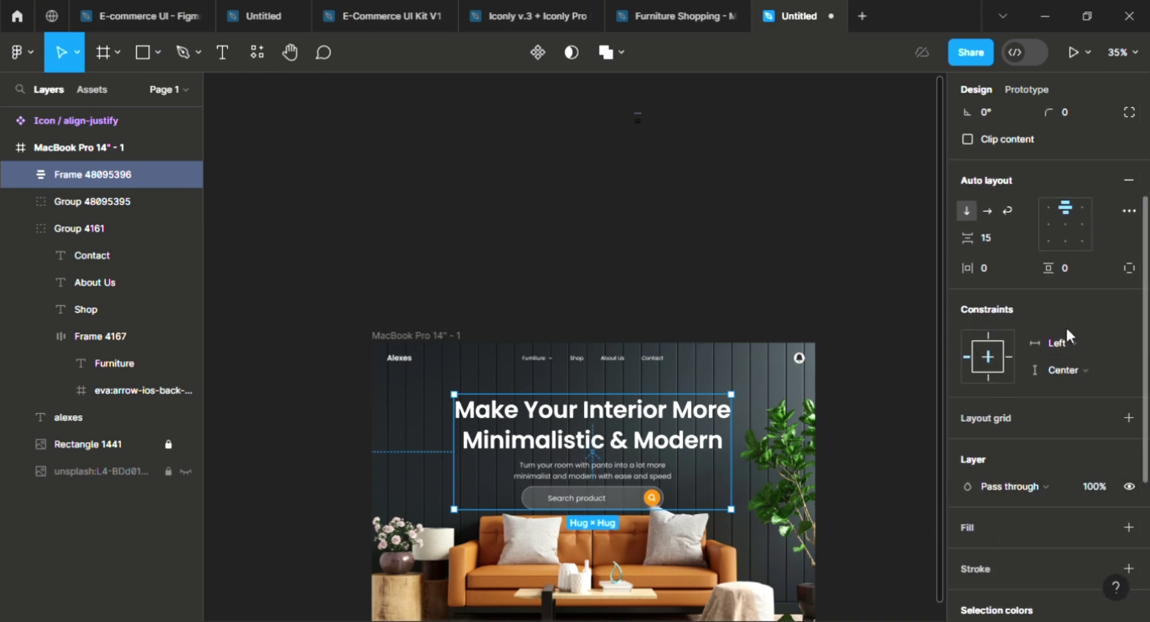
click(1057, 343)
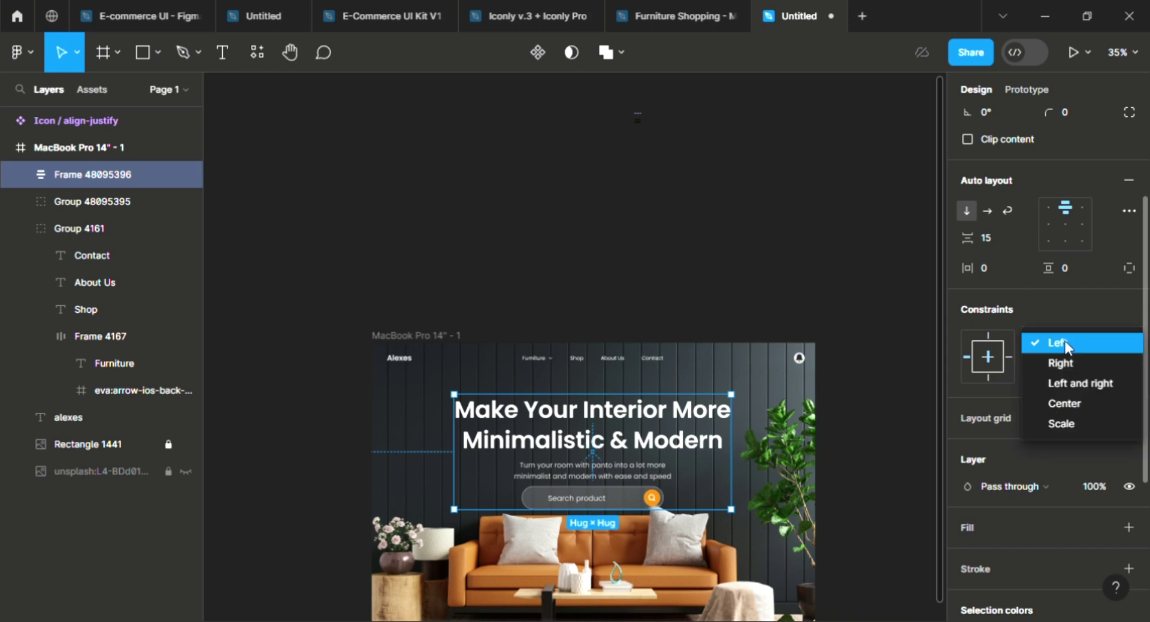
click(1072, 423)
- Test the auto layout content by narrowing the MacBook Pro frame to about 1025 wide and widening it back to 1518
click(419, 336)
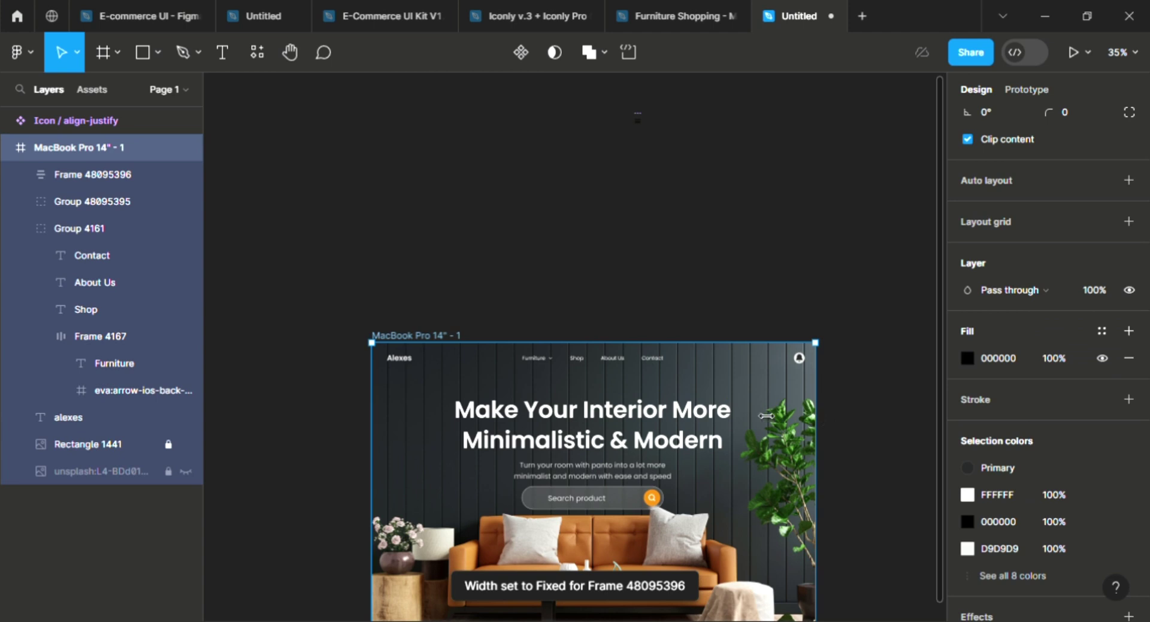
drag(832, 425, 723, 446)
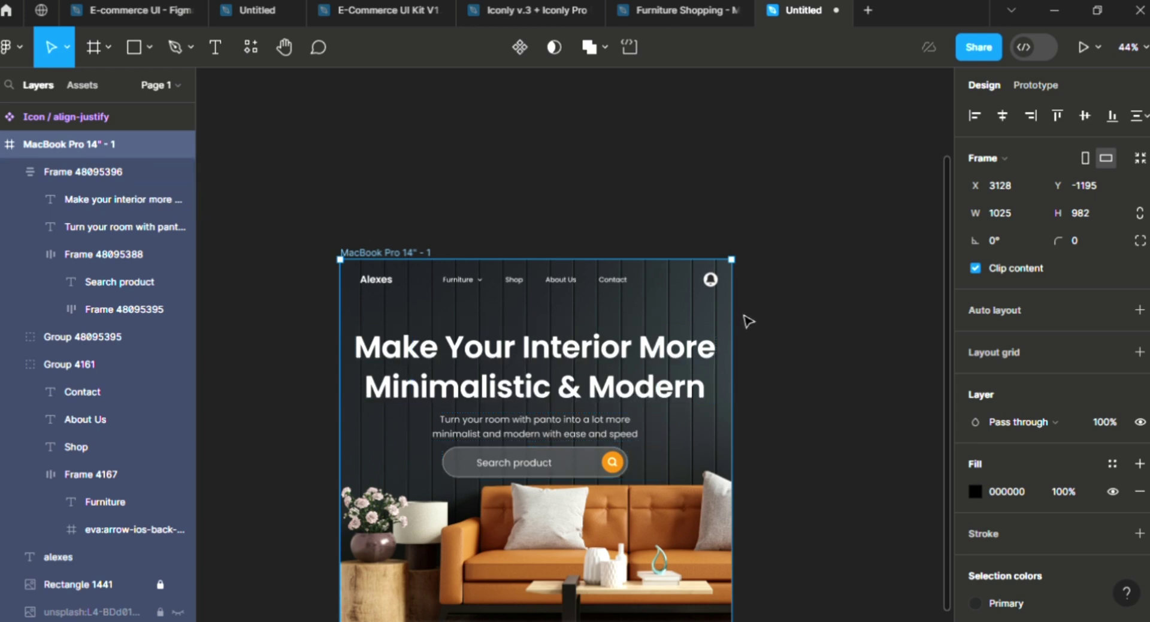
drag(746, 321, 867, 365)
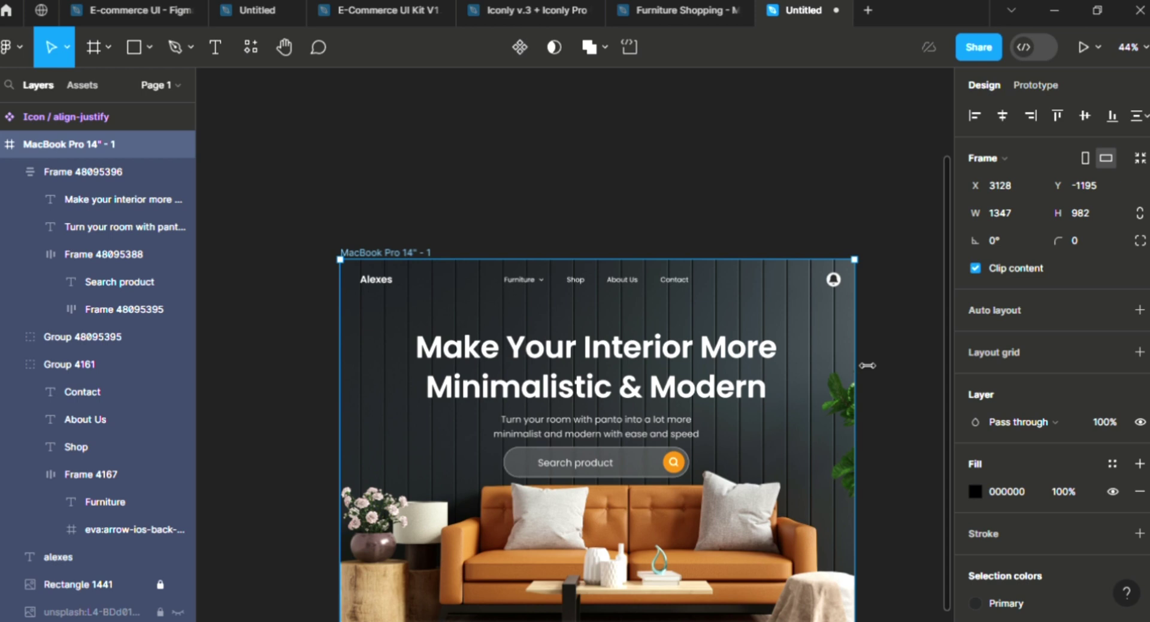
drag(867, 365, 930, 374)
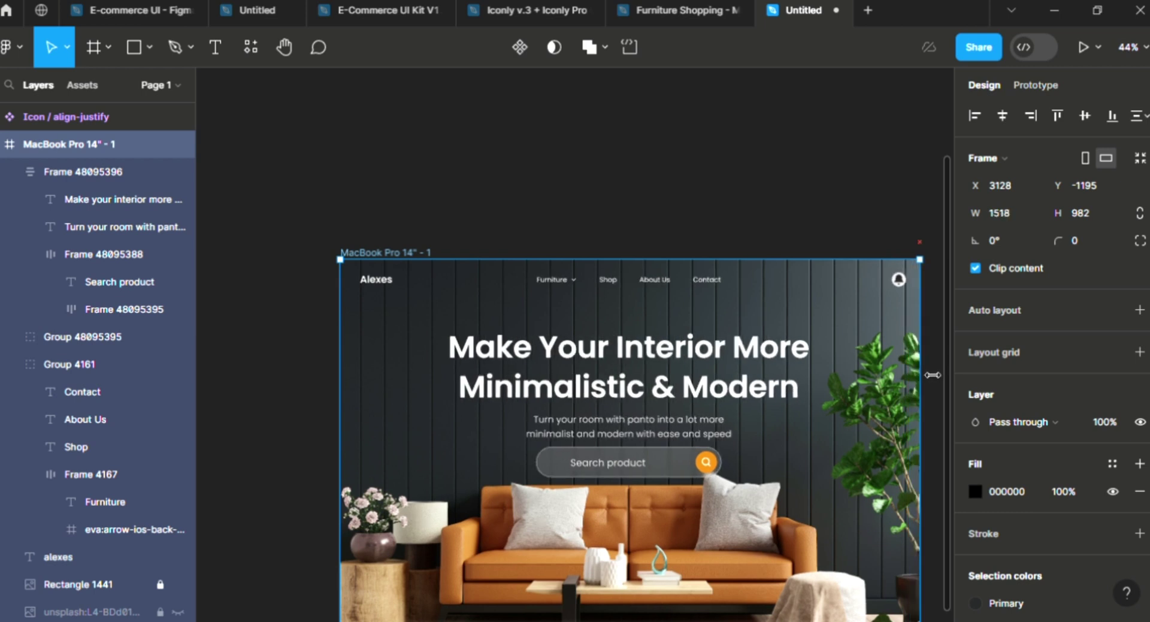
- Set the main heading's horizontal resizing to Fill container and test it by narrowing the MacBook Pro frame
double_click(667, 356)
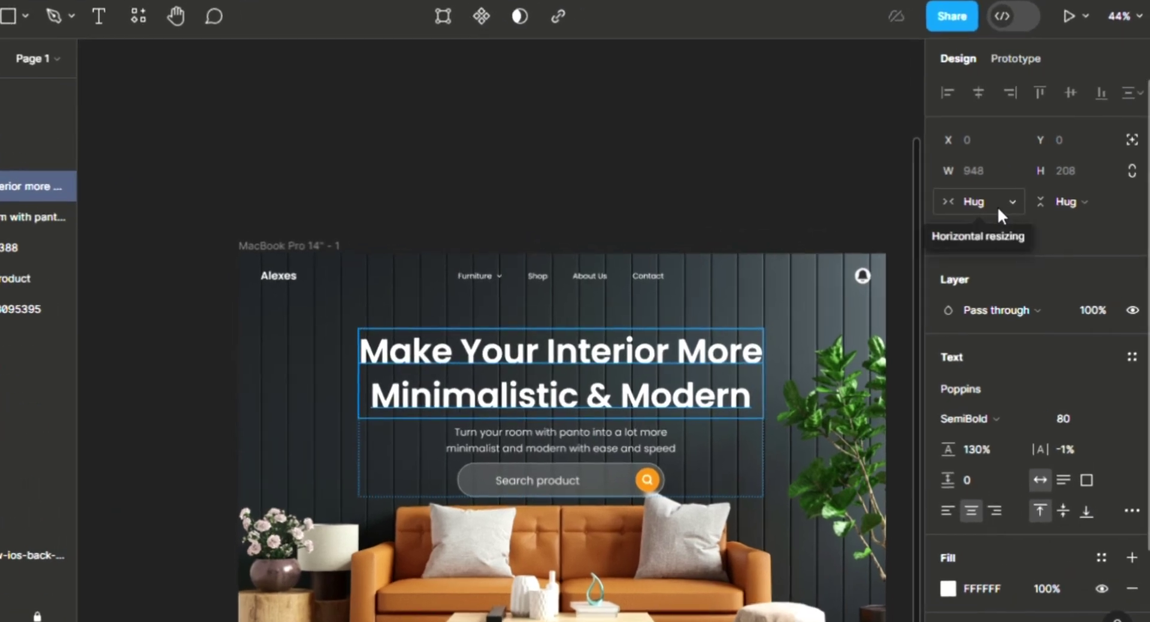
click(1002, 205)
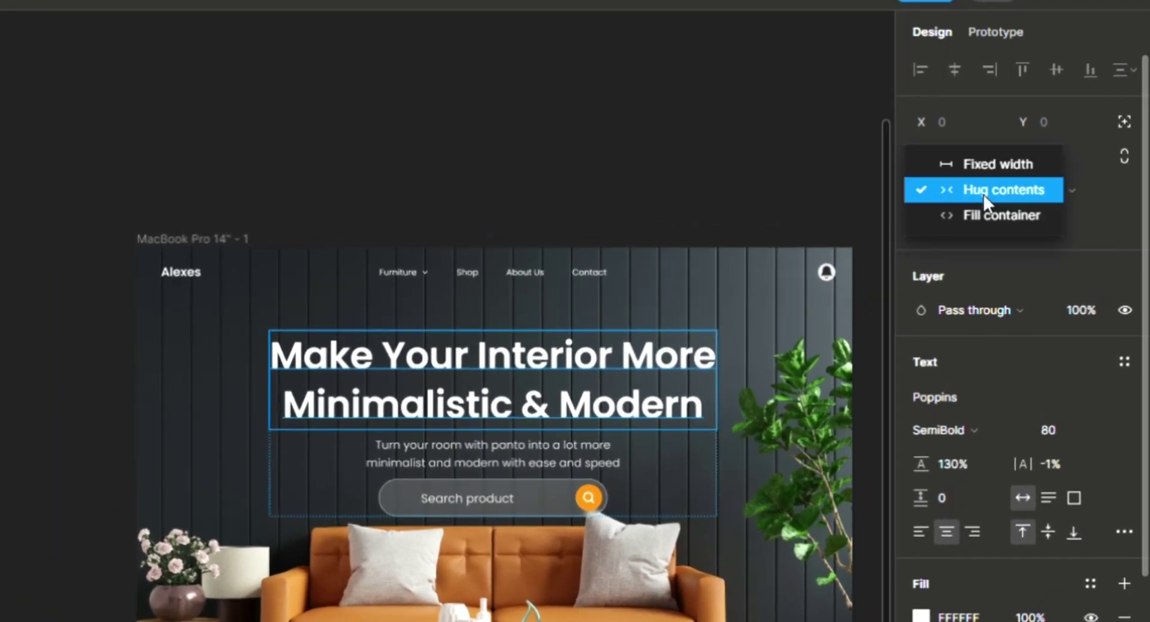
click(989, 214)
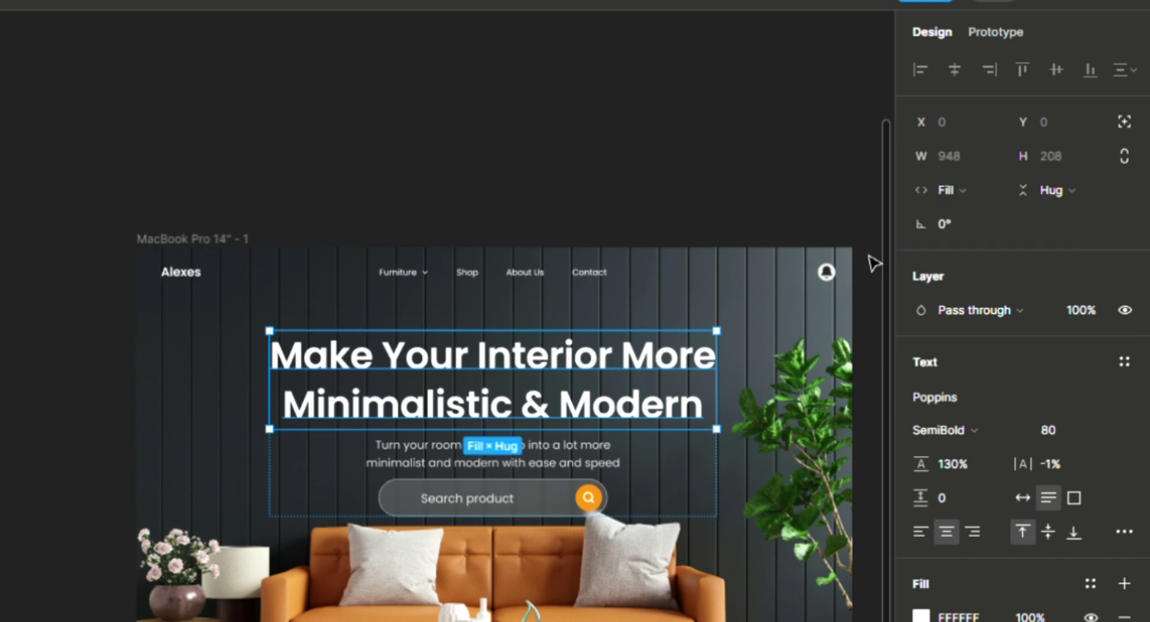
click(989, 197)
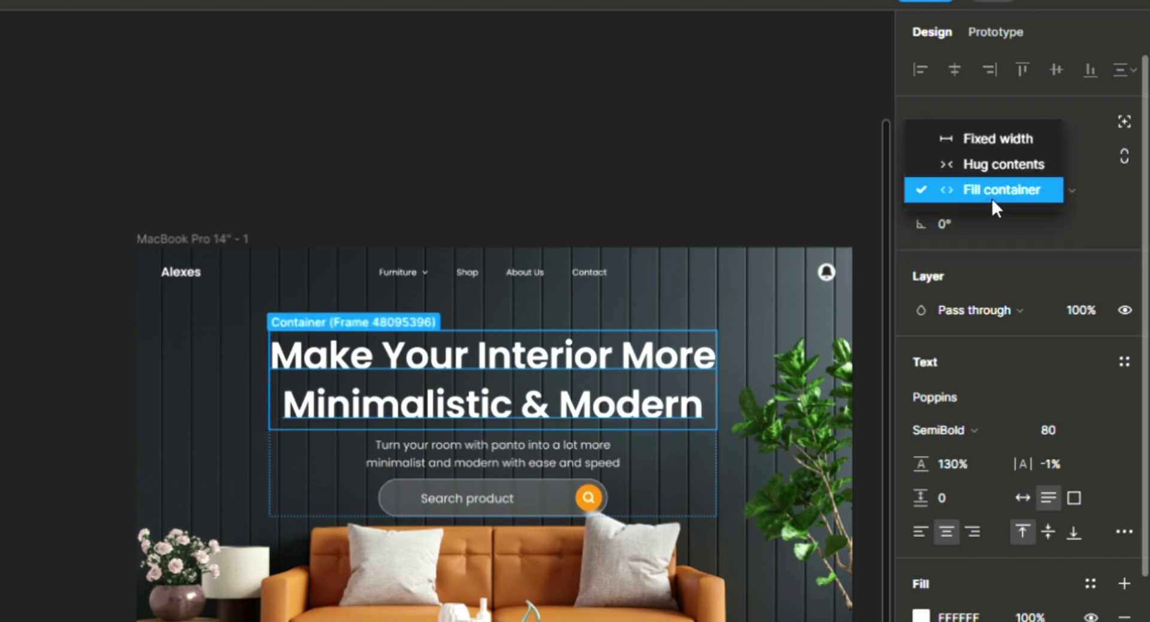
click(989, 192)
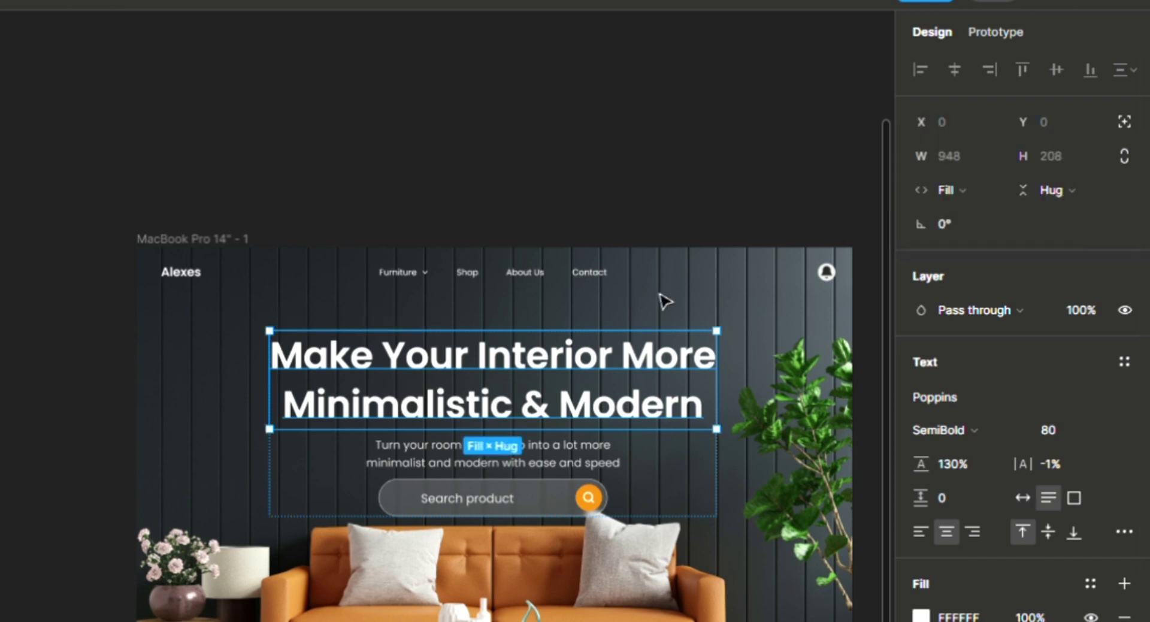
click(159, 240)
drag(857, 331, 604, 364)
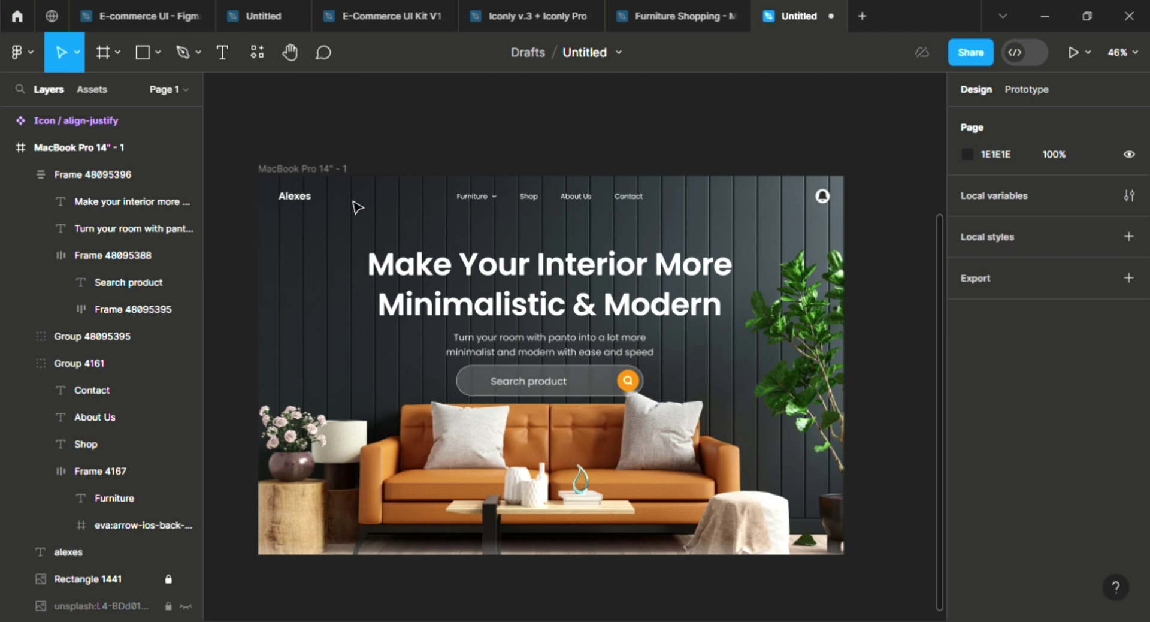
- Check the tablet frame presets and set the MacBook Pro frame's width to 744, the iPad mini 8.3 width
key(f)
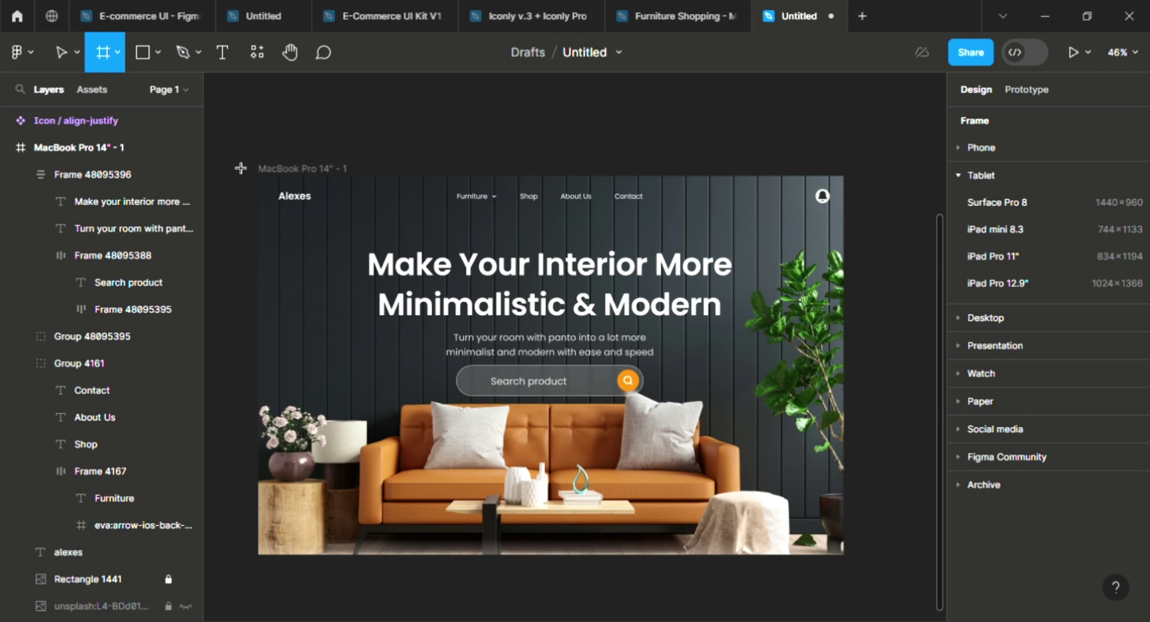
click(58, 50)
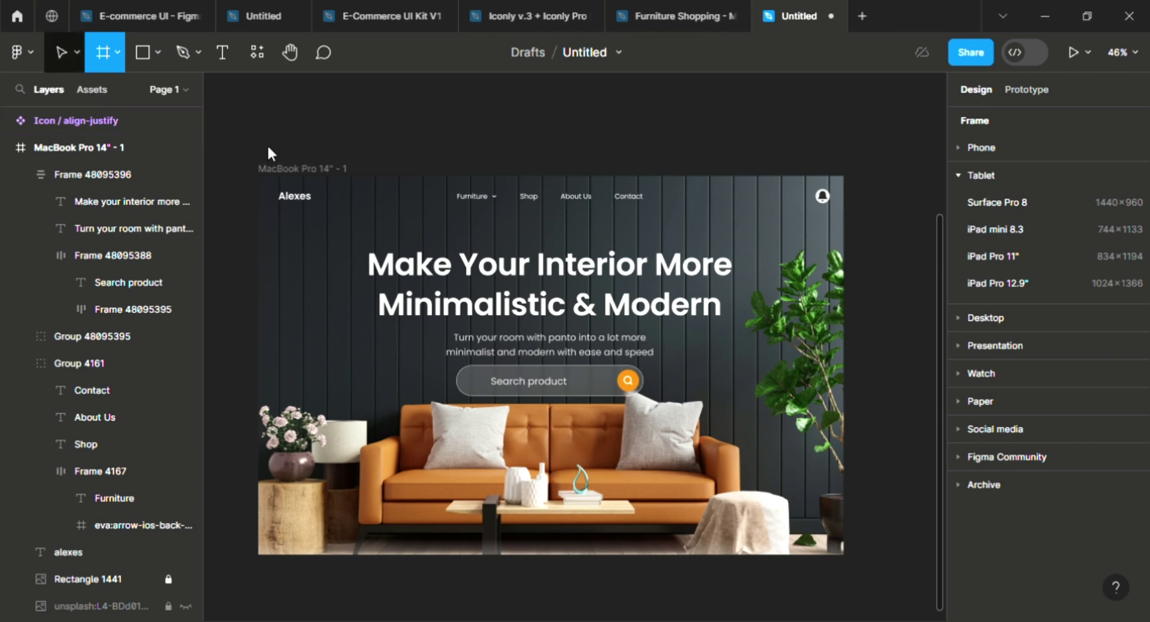
click(307, 172)
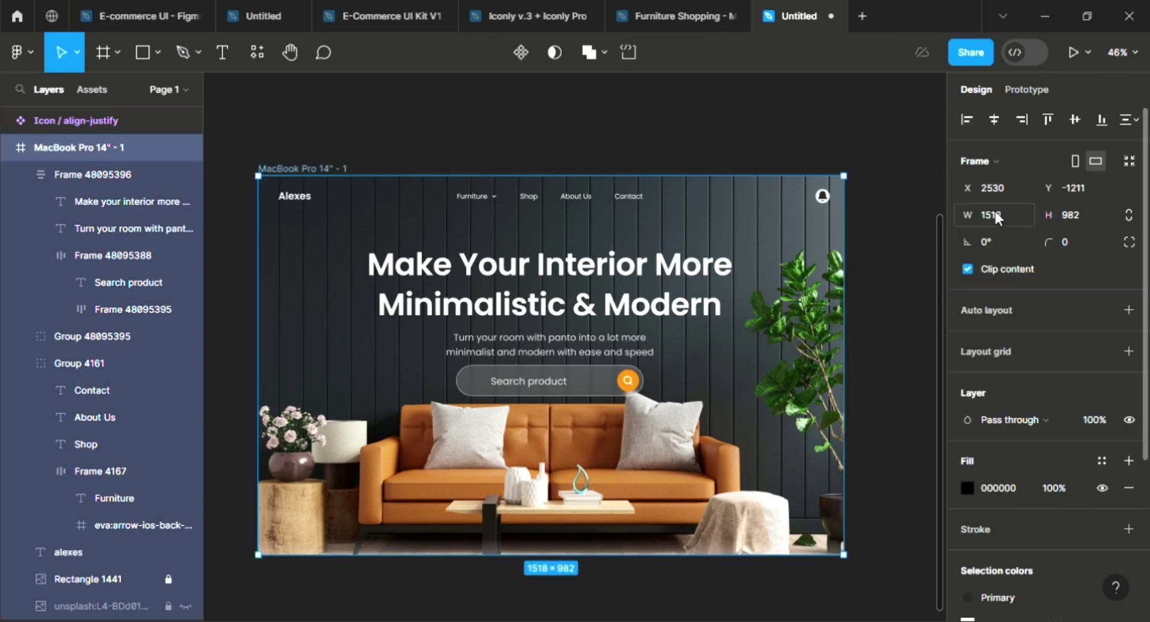
click(996, 213)
text(744)
key(Return)
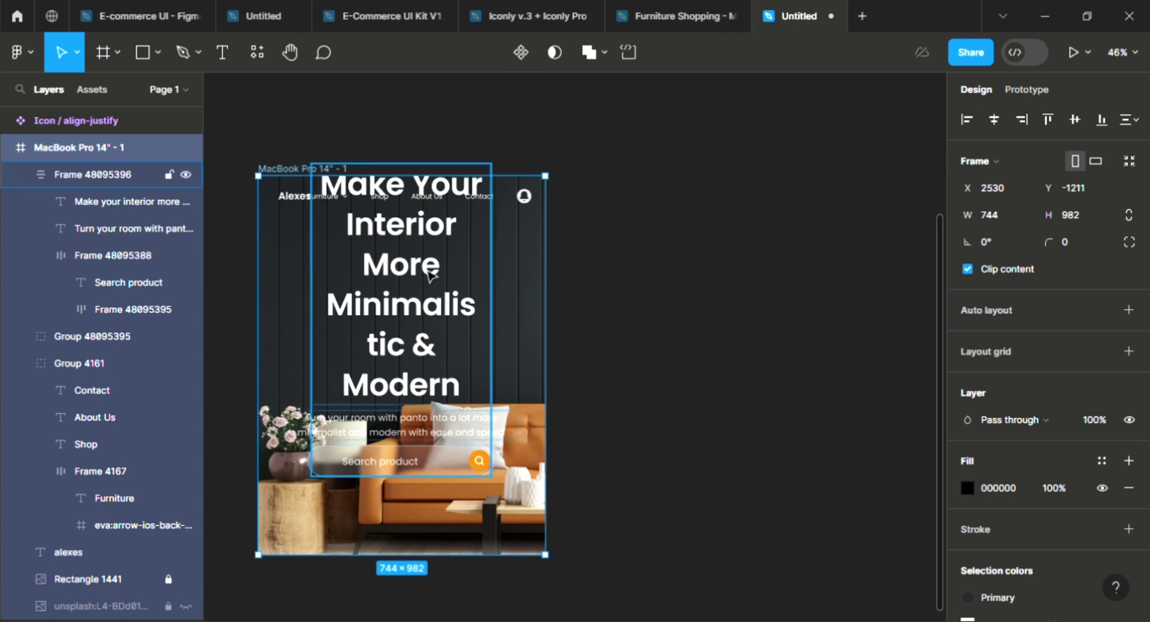
- Widen the auto layout content frame to about 554 and center it horizontally in the MacBook Pro frame
click(487, 285)
drag(504, 287, 538, 302)
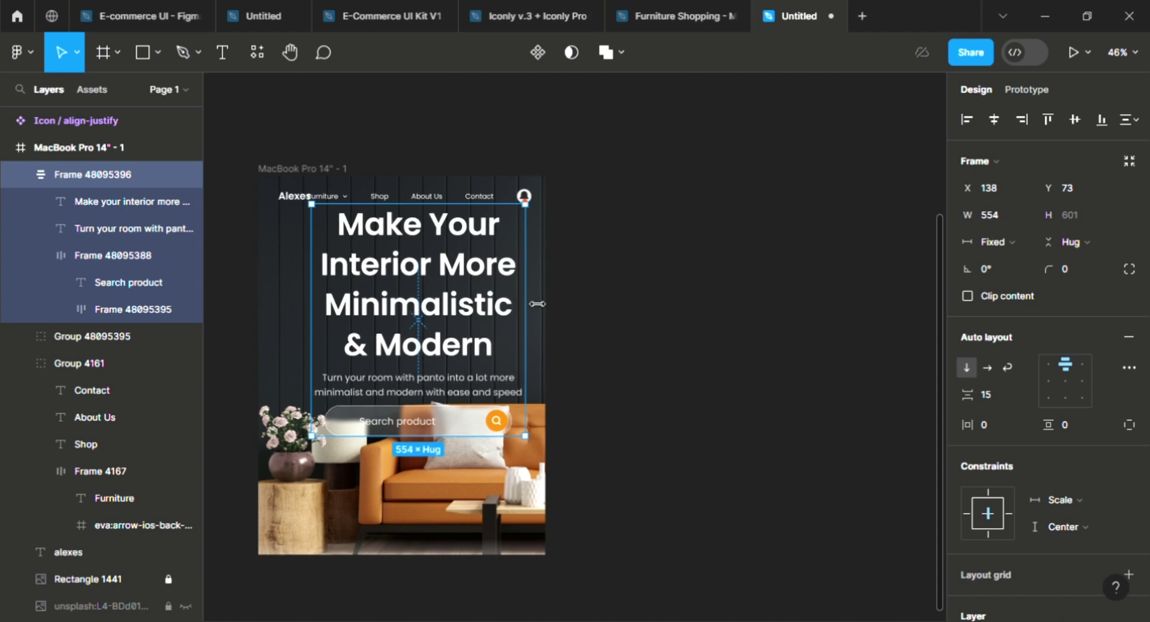
click(993, 123)
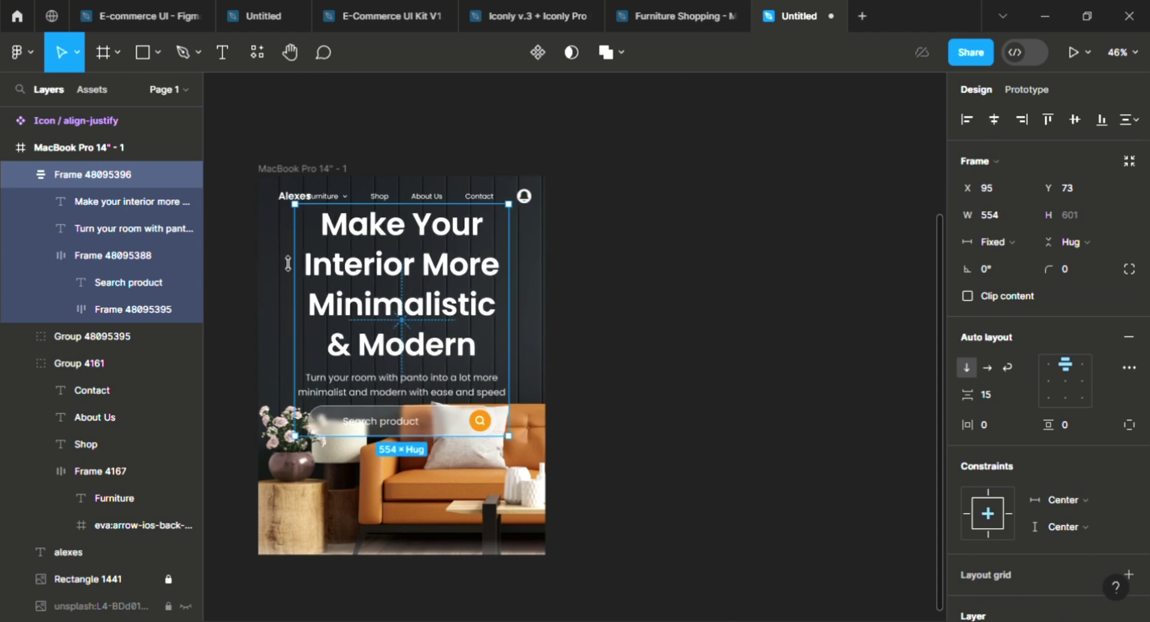
- Move the Alexes logo text towards the frame's left edge, clear of the Furniture link
scroll(284, 209, up, 3)
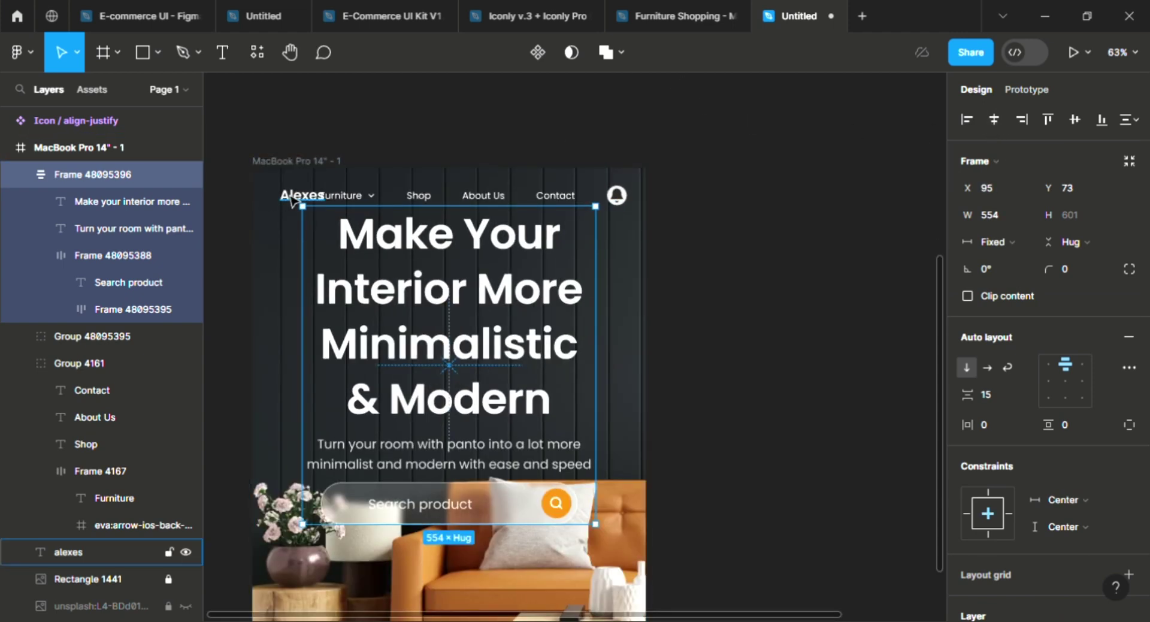
click(288, 195)
scroll(285, 186, up, 2)
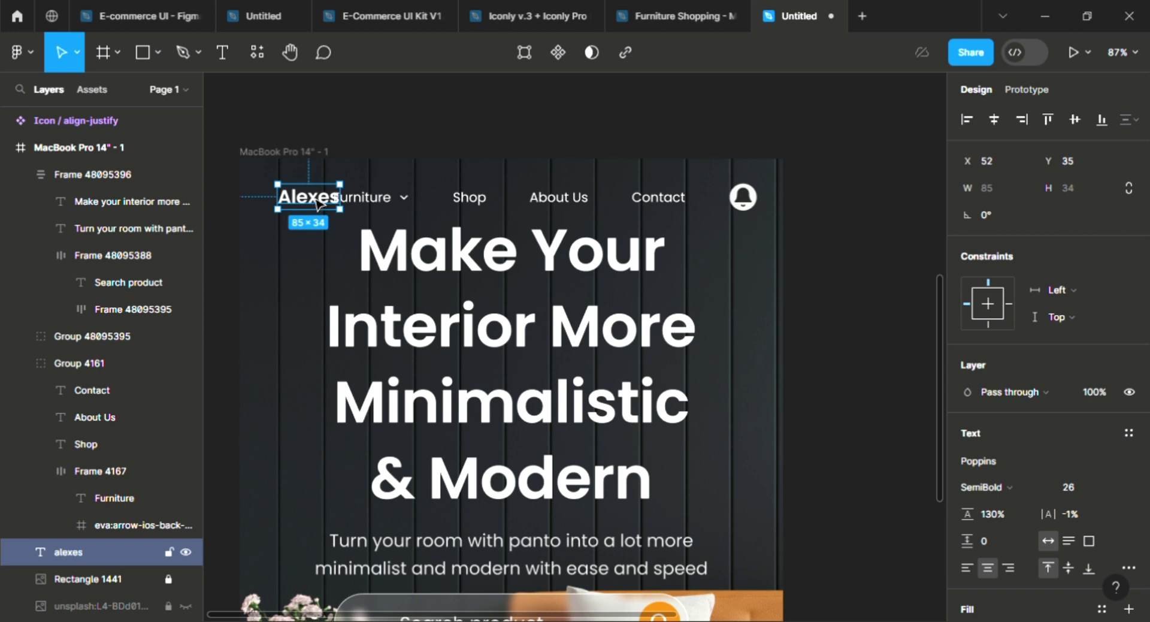
mouse_move(317, 203)
mouse_down()
mouse_move(302, 205)
mouse_move(322, 206)
mouse_up()
click(475, 231)
scroll(475, 231, down, 5)
click(476, 232)
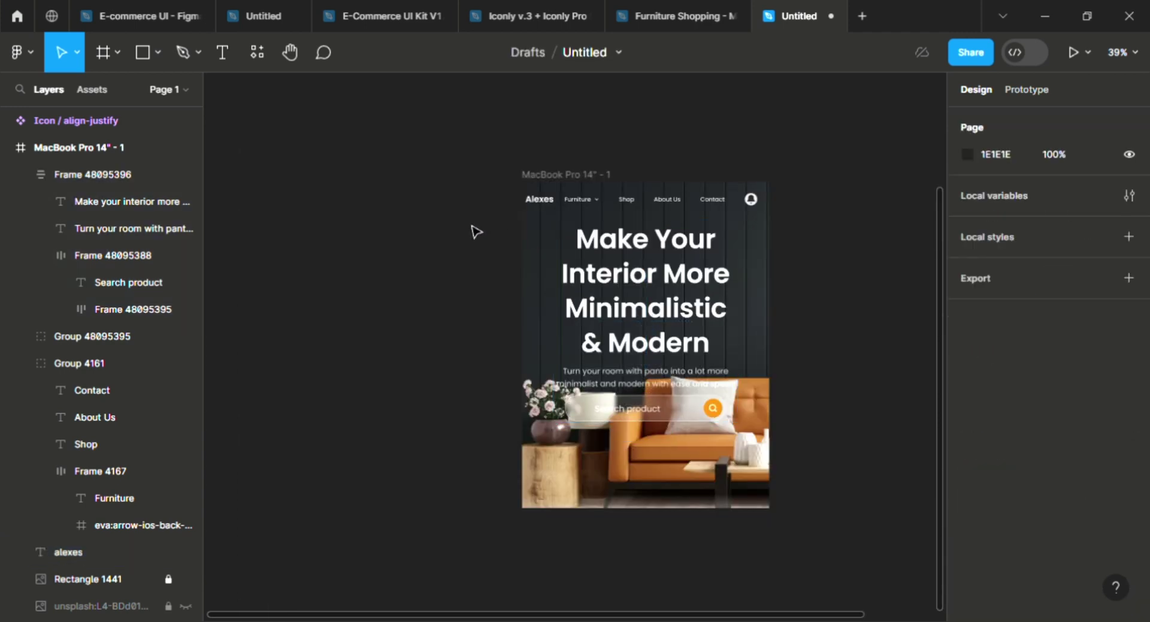
- Select the MacBook Pro frame and look up the phone frame preset sizes
click(525, 173)
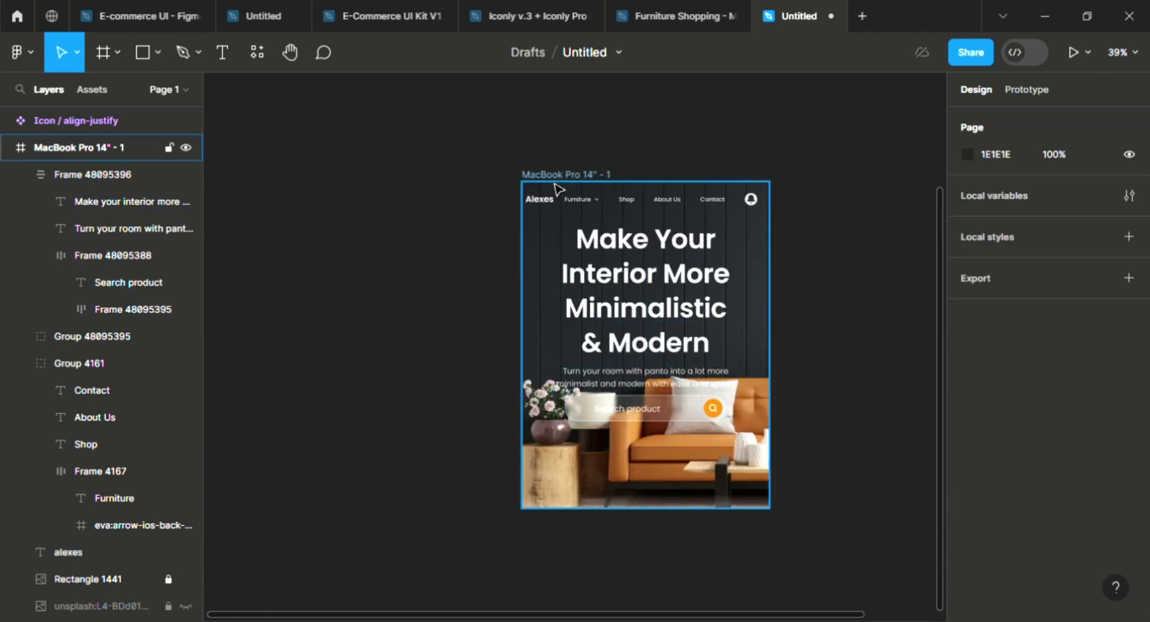
click(768, 292)
mouse_move(770, 297)
mouse_down()
mouse_move(737, 297)
mouse_move(782, 302)
mouse_up()
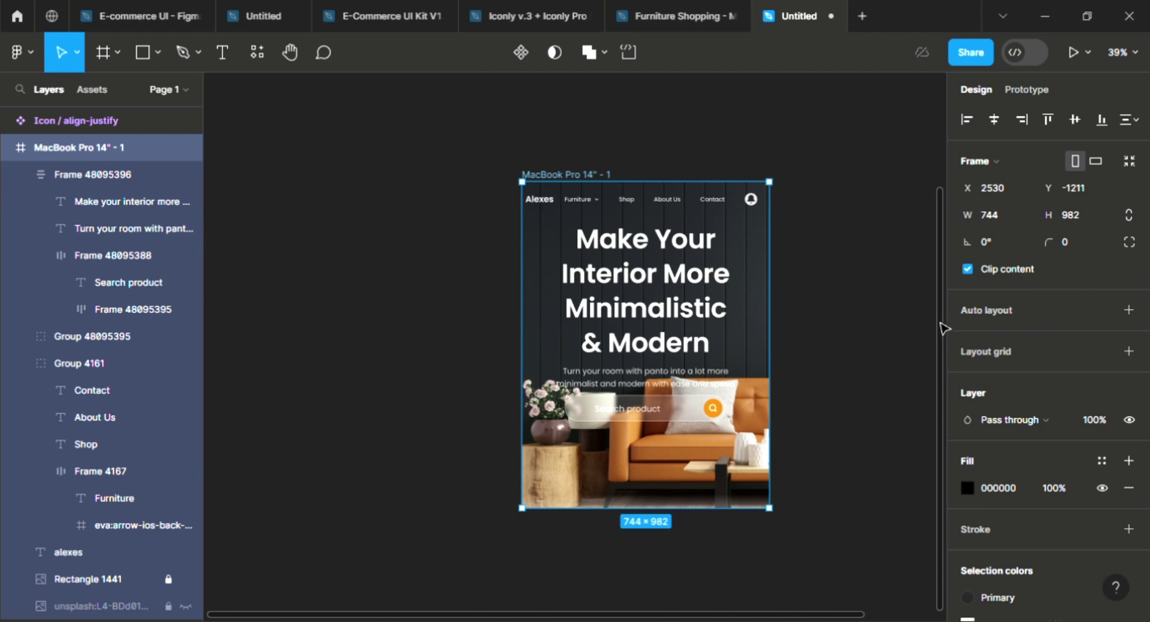
key(f)
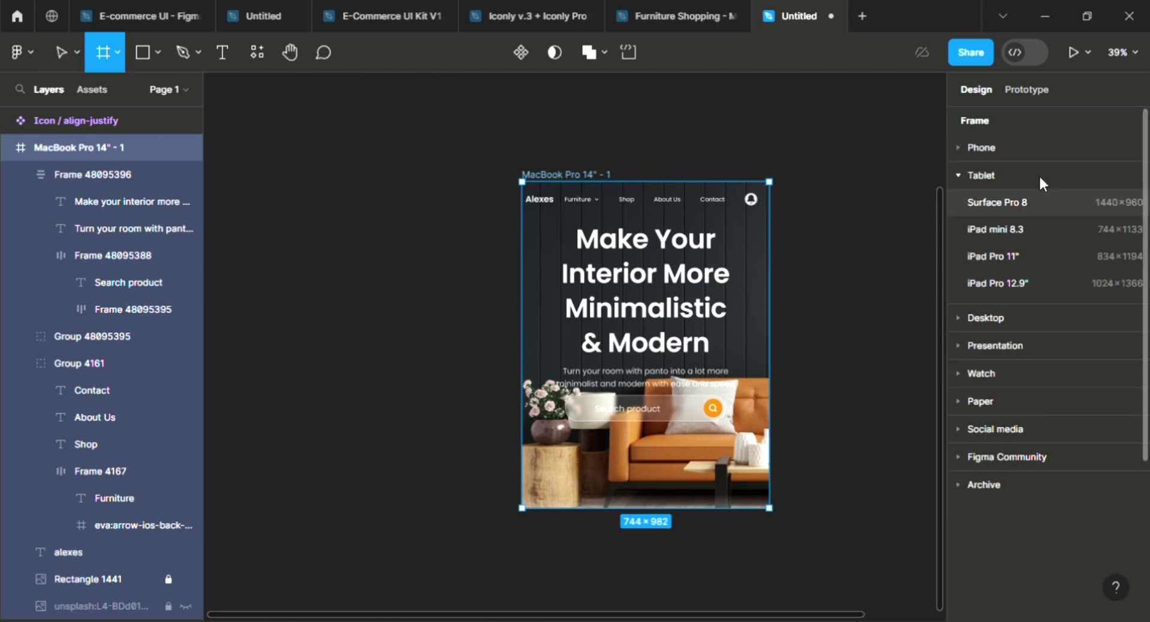
click(1022, 150)
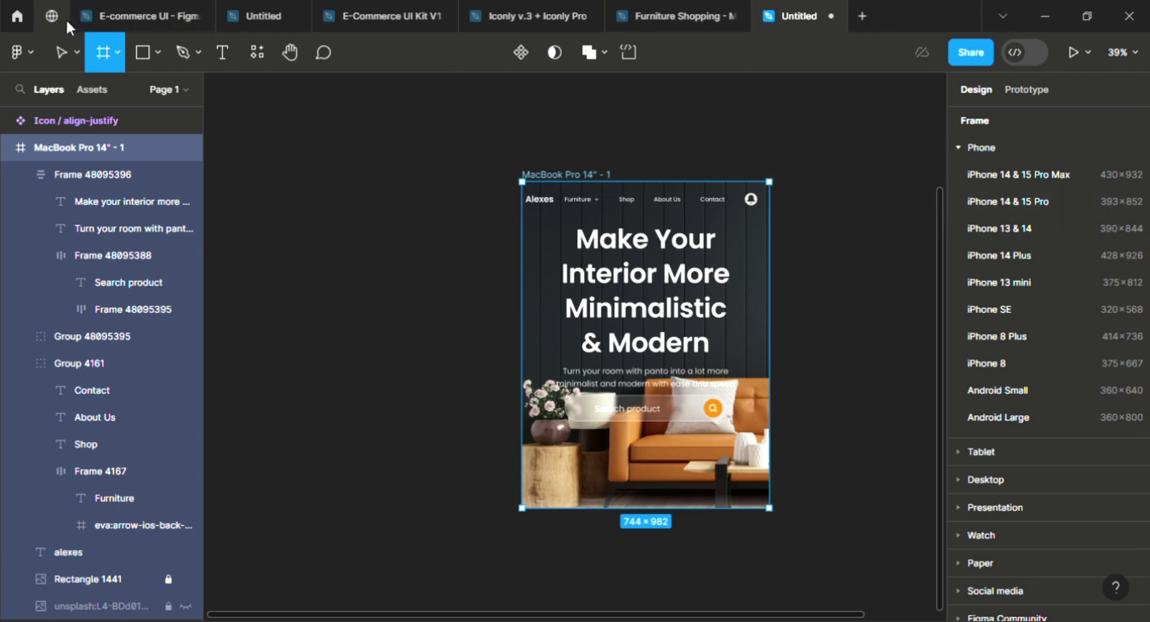
- Set the MacBook Pro frame's width to 393, the iPhone 14 & 15 Pro width
key(v)
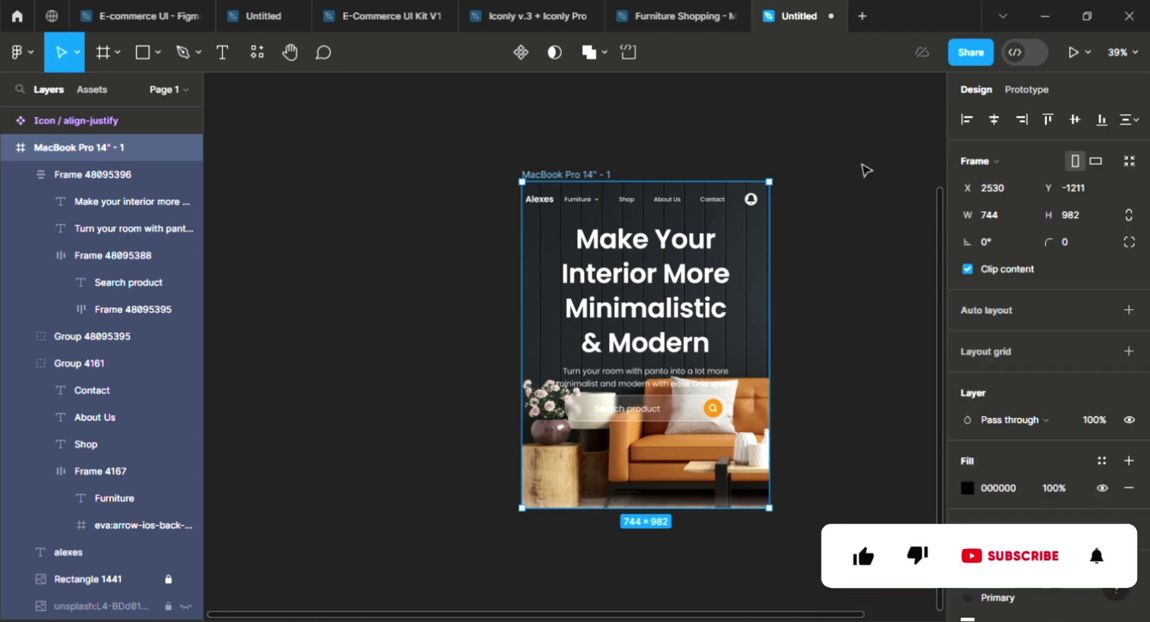
click(1009, 212)
text(39)
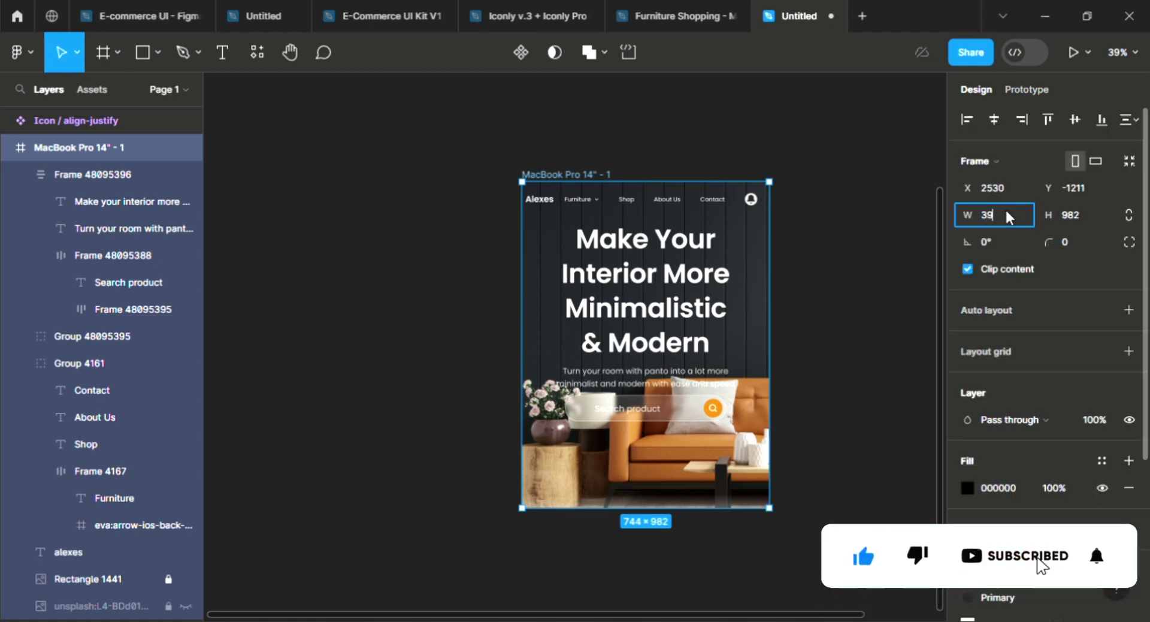
text(3)
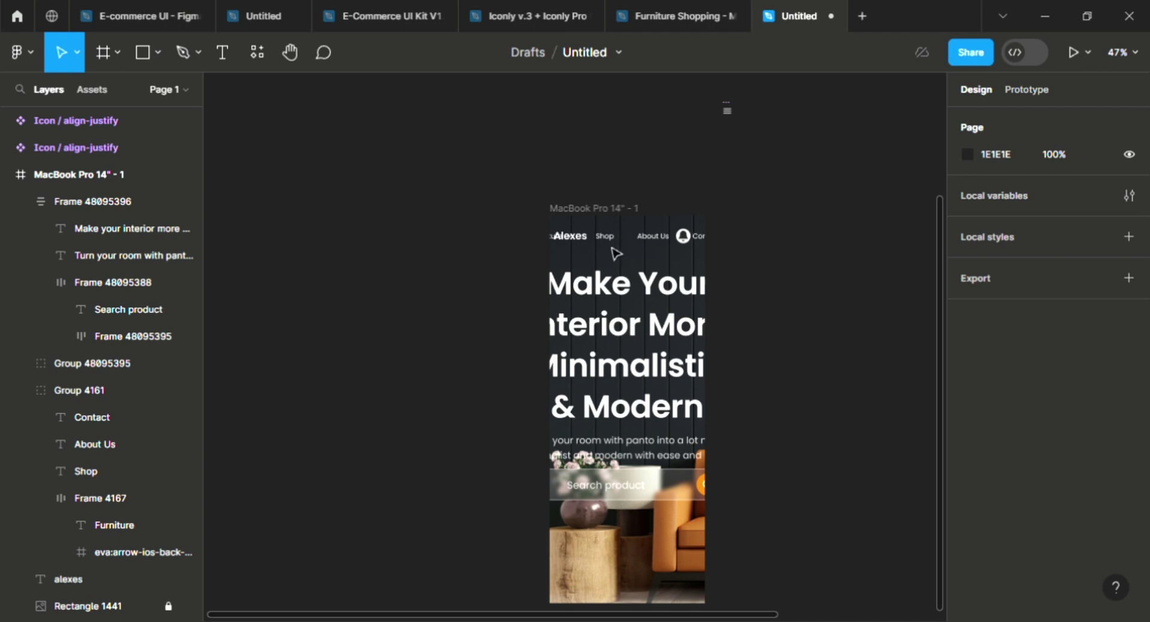
- Move the About Us text, the remaining navigation links group and the round profile icon out of the frame to the empty canvas above it
scroll(658, 249, up, 3)
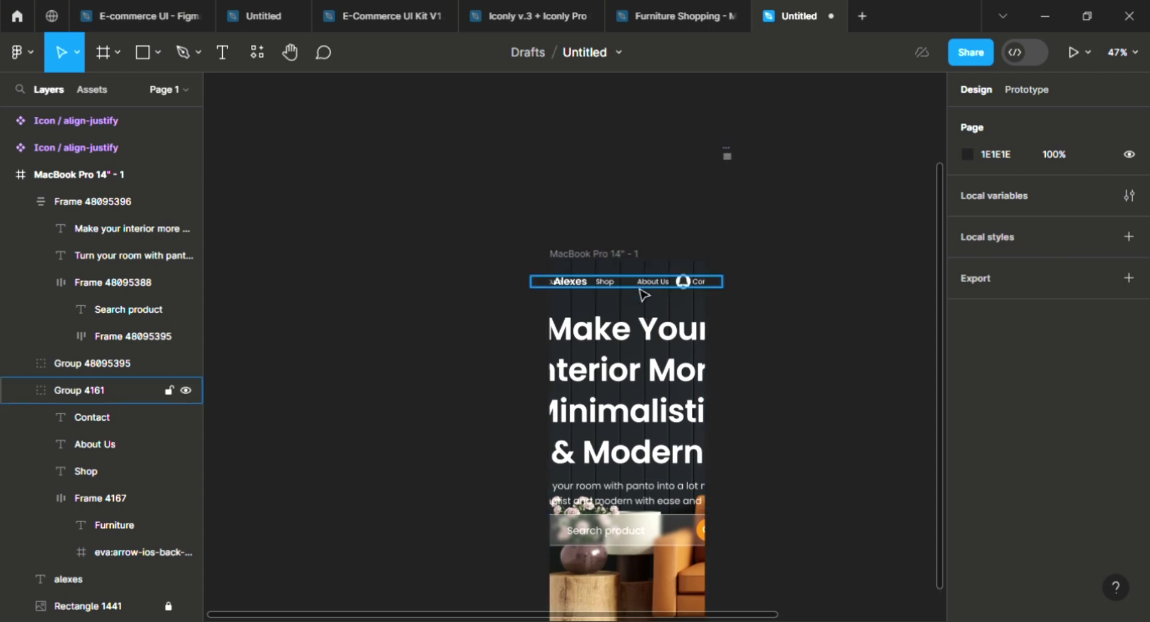
drag(645, 290, 619, 200)
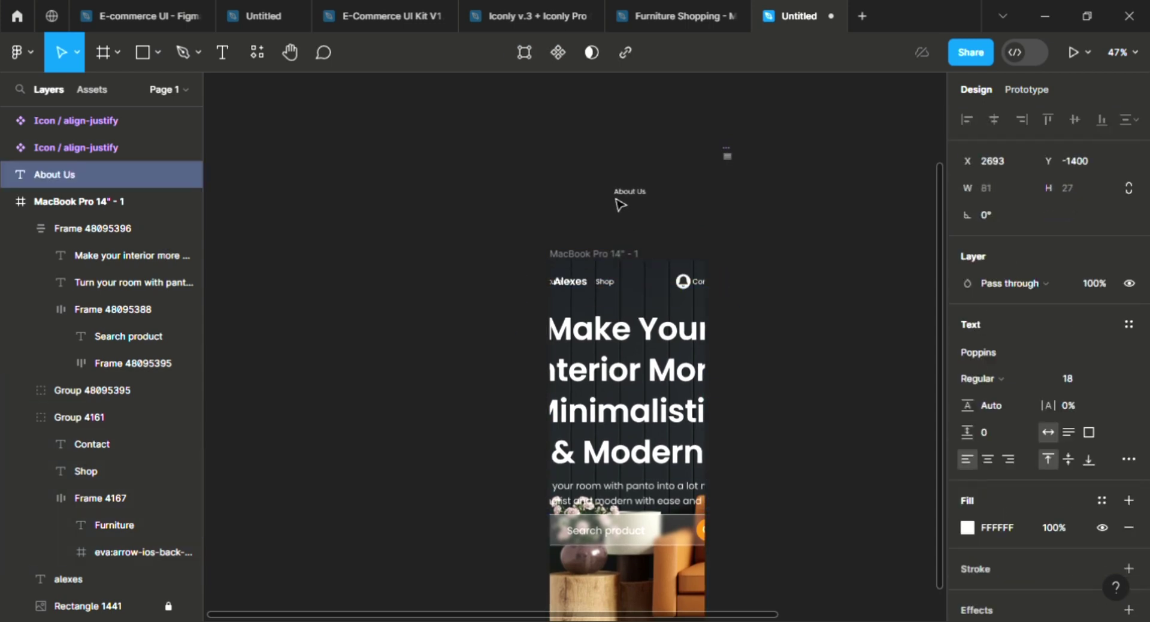
drag(617, 294, 619, 185)
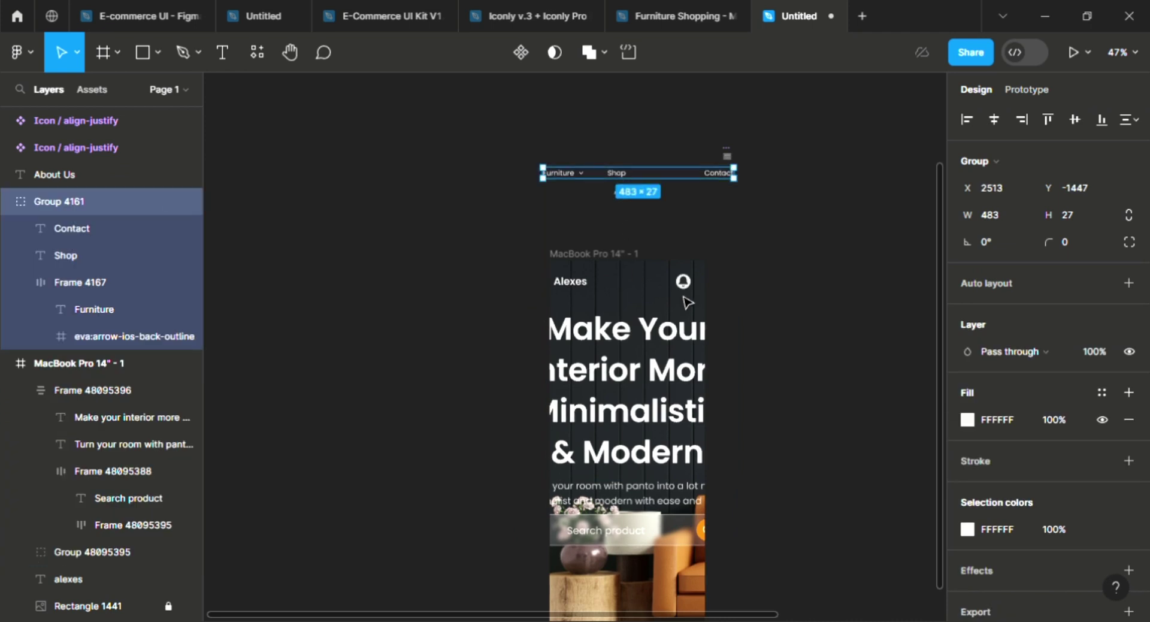
drag(686, 289, 669, 204)
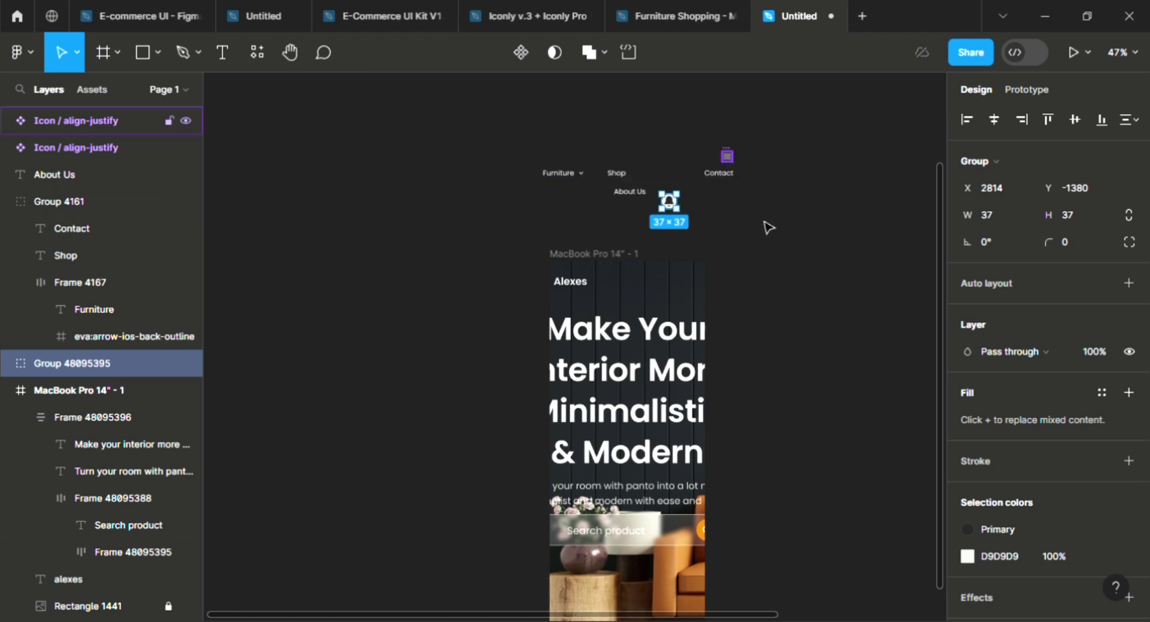
- Place the align-justify menu icon at the right end of the frame's header and delete the navigation items and profile icon left above the frame
drag(726, 155, 749, 295)
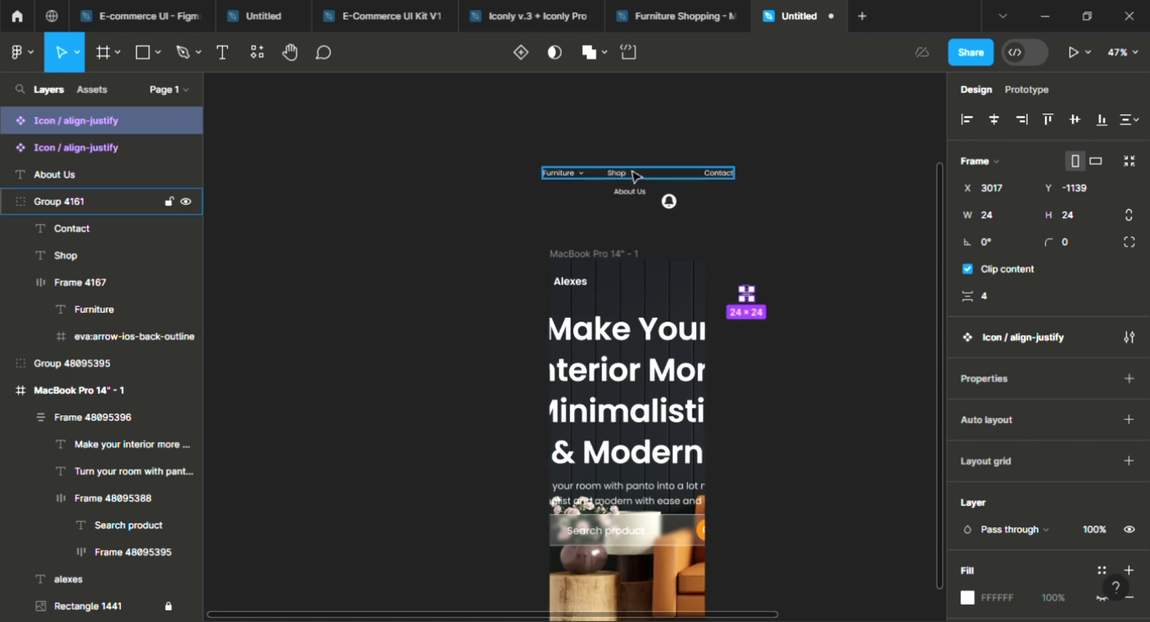
drag(748, 295, 696, 290)
key(ctrl+z)
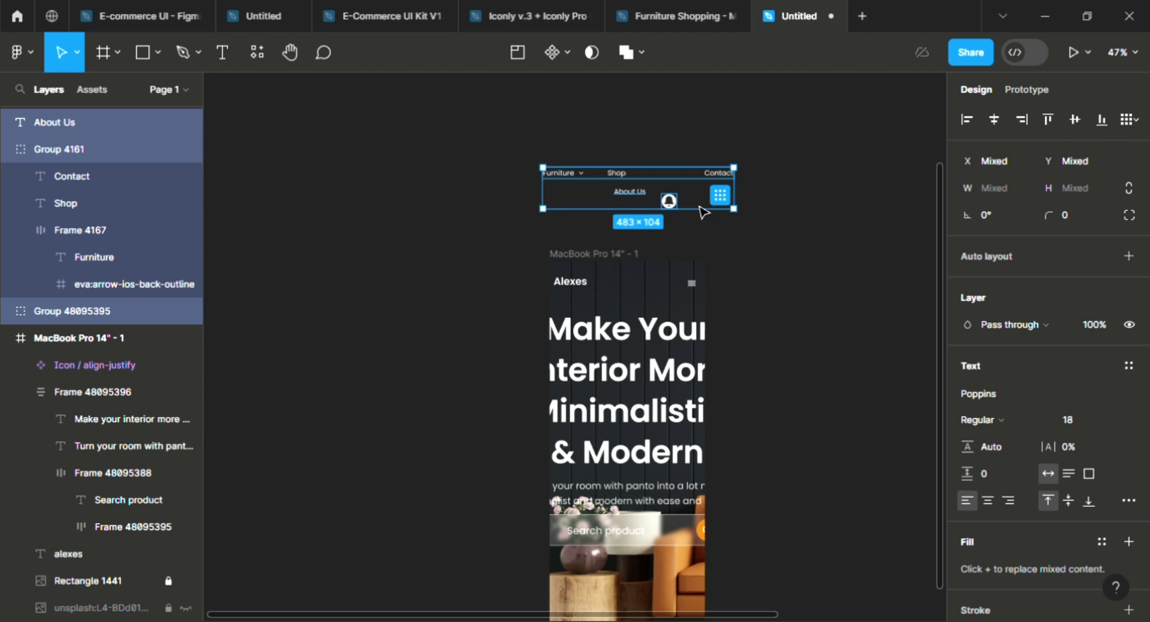
key(ctrl+z)
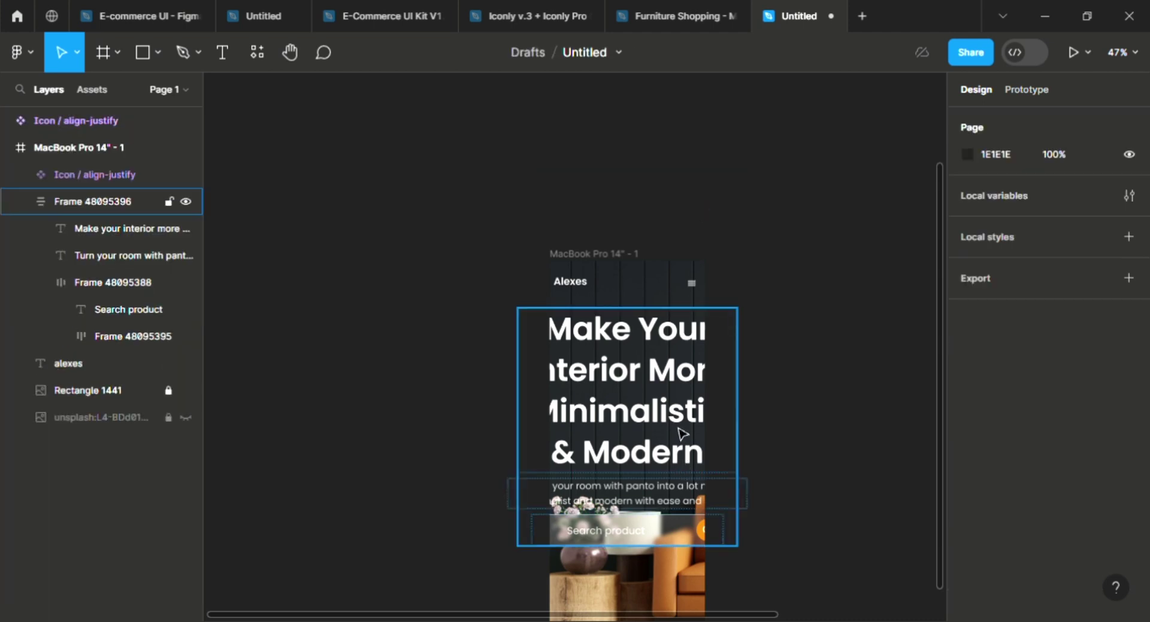
- Scale the auto layout content frame with its heading, text and search bar down proportionally to about 377 wide
click(681, 432)
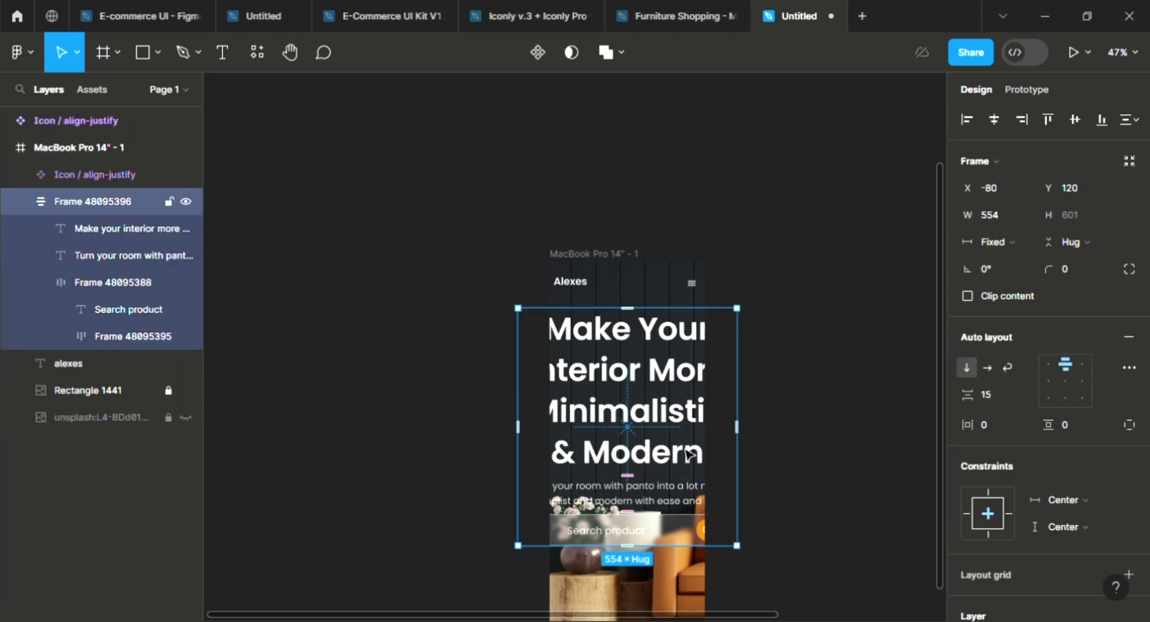
key(k)
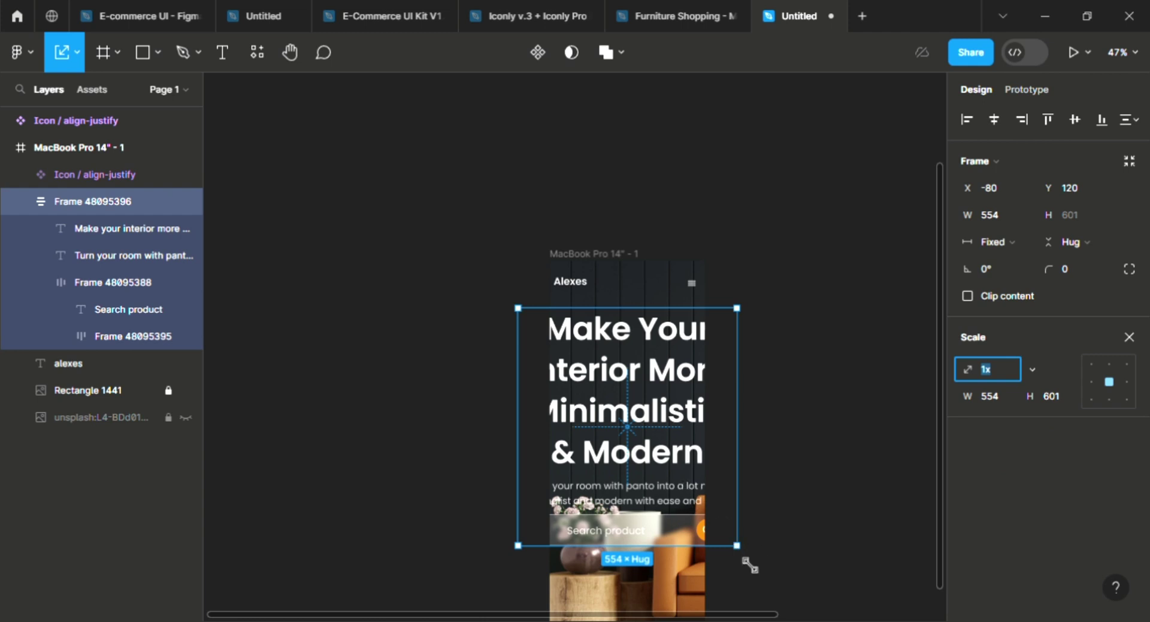
drag(743, 553, 669, 473)
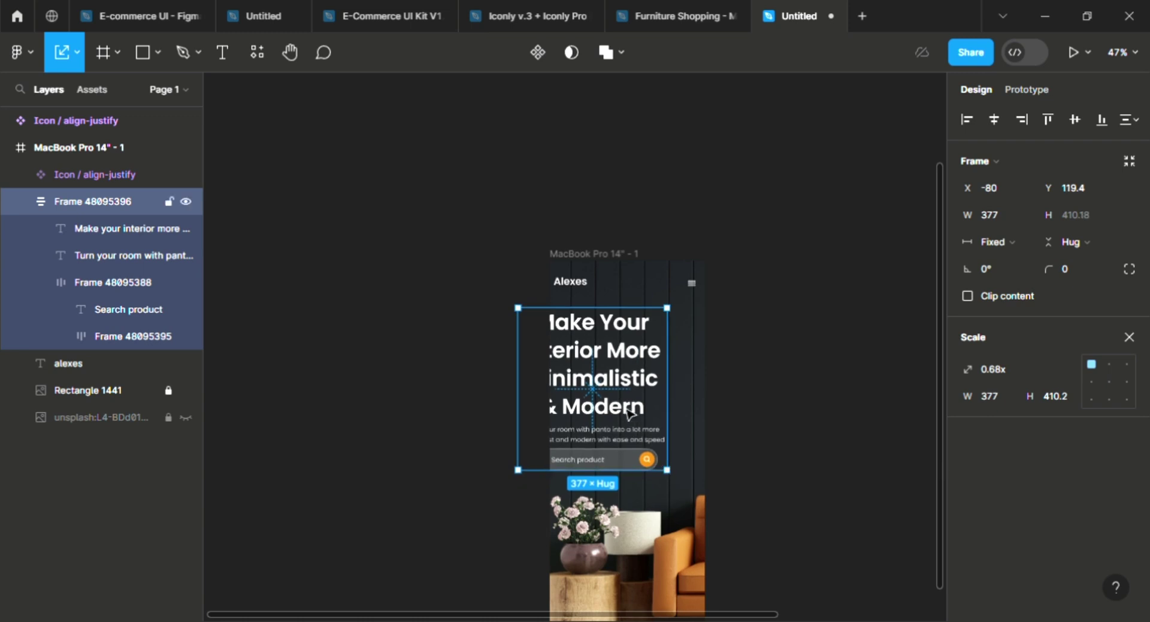
- Move the scaled content frame down to about Y 220 and center it horizontally in the MacBook Pro frame
drag(607, 399, 636, 435)
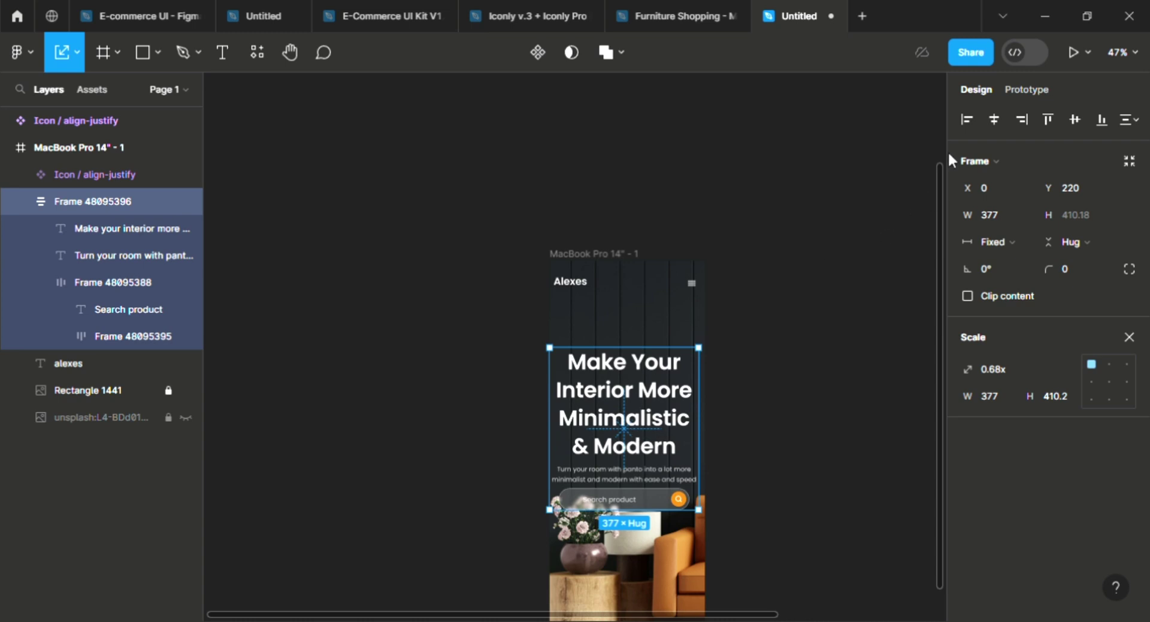
click(993, 120)
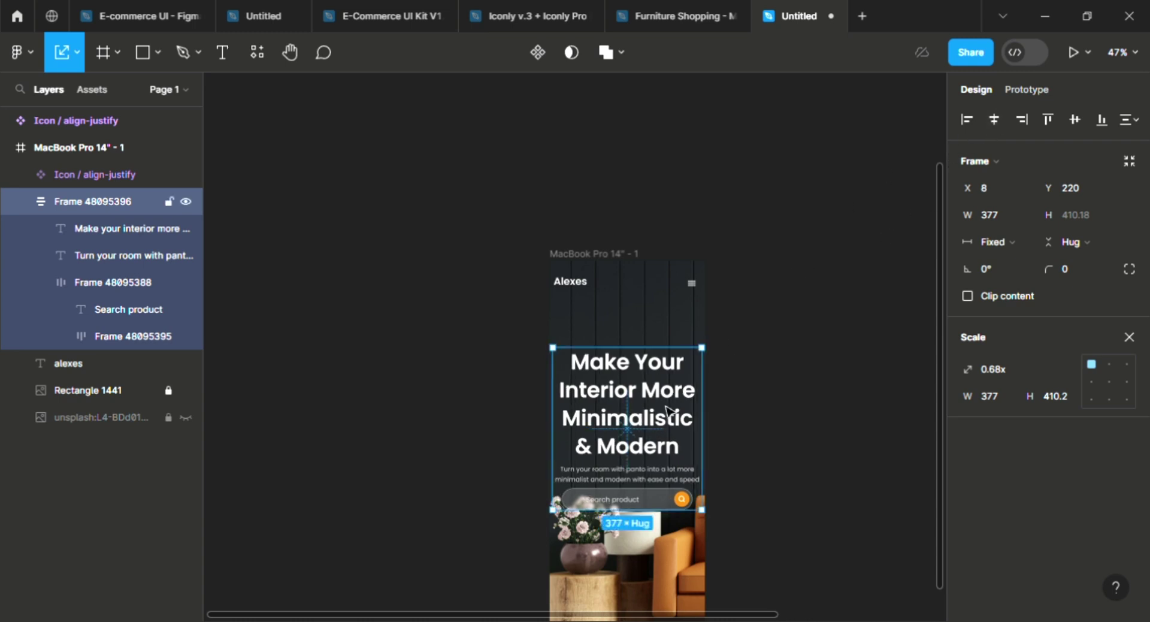
key(Escape)
scroll(948, 281, down, 2)
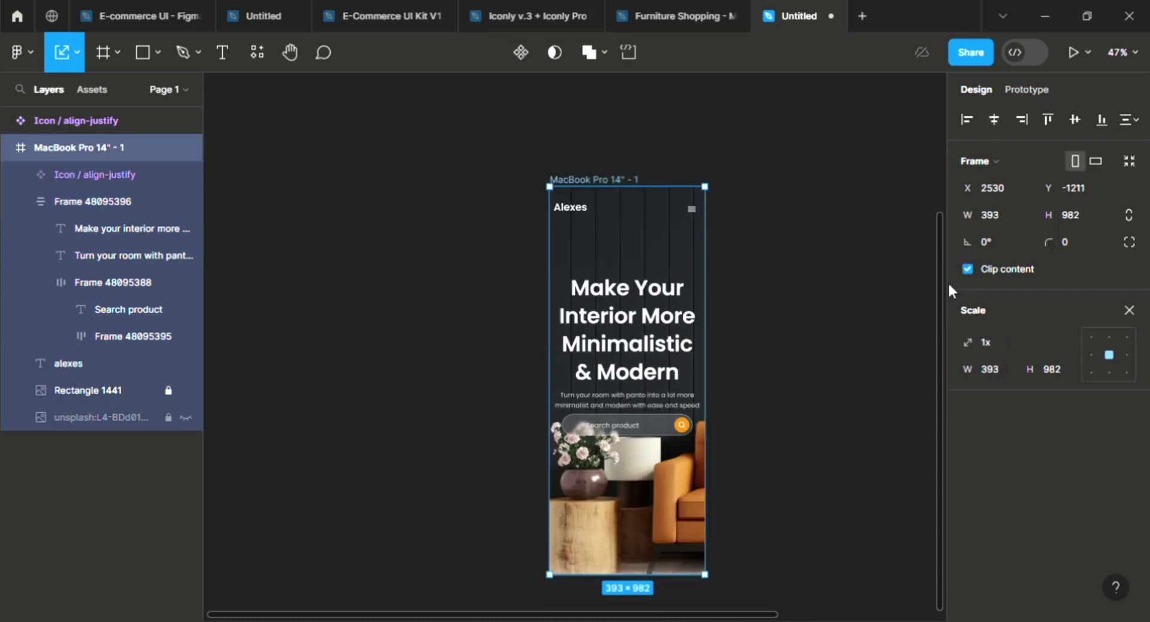